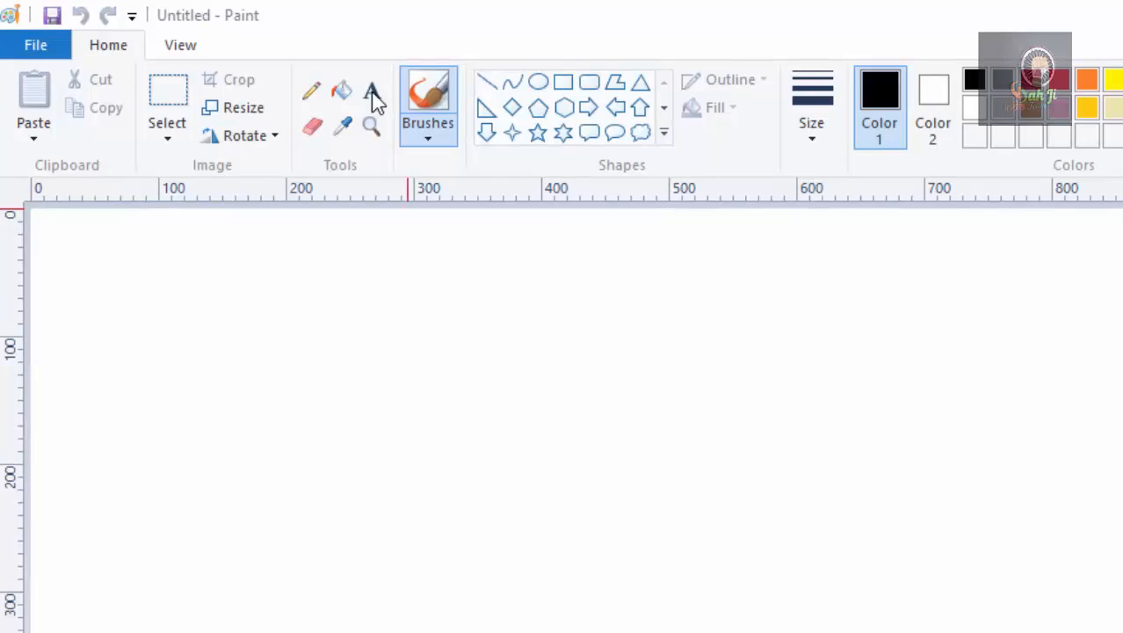
Step: Add the Text tool to the Quick Access Toolbar
{"action": "right_click", "coordinate": [376, 101]}
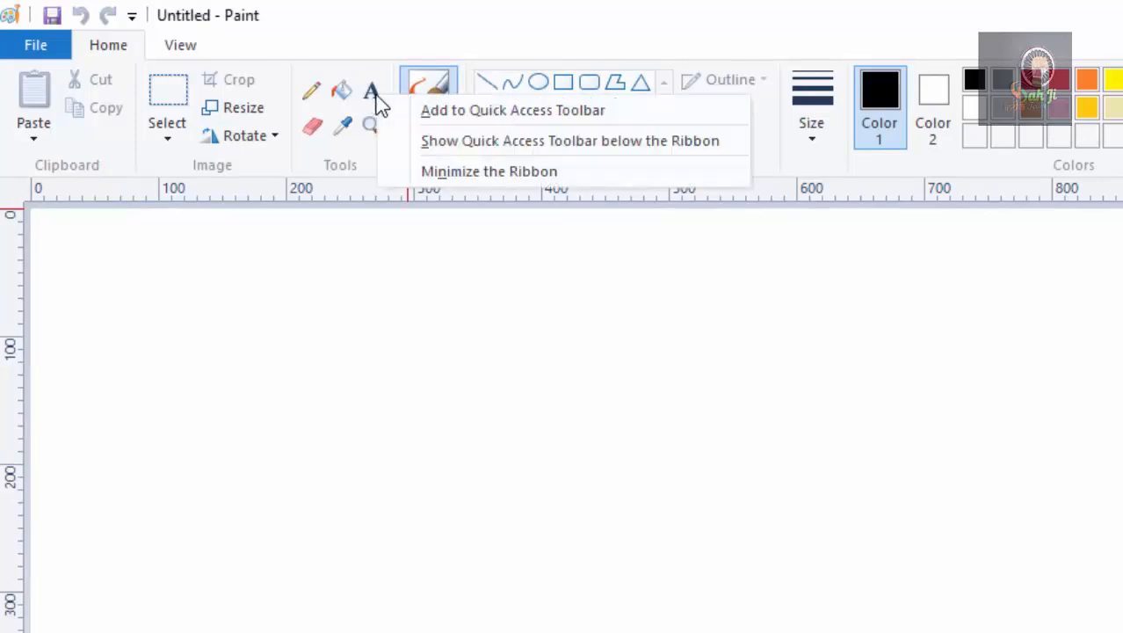
{"action": "left_click", "coordinate": [450, 112]}
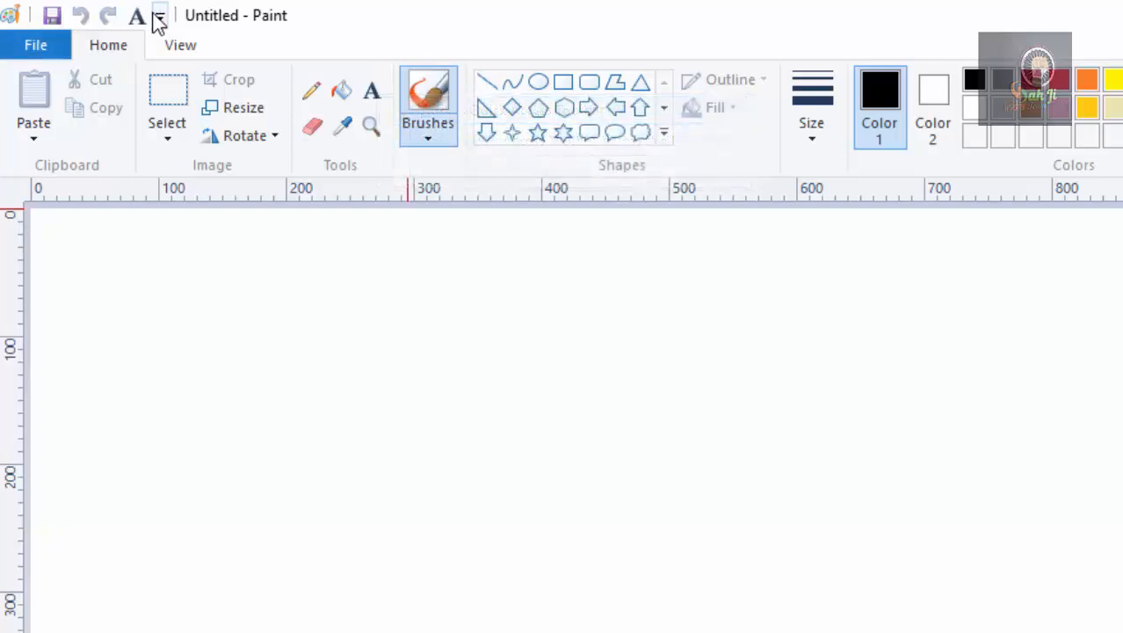
{"action": "left_click", "coordinate": [179, 50]}
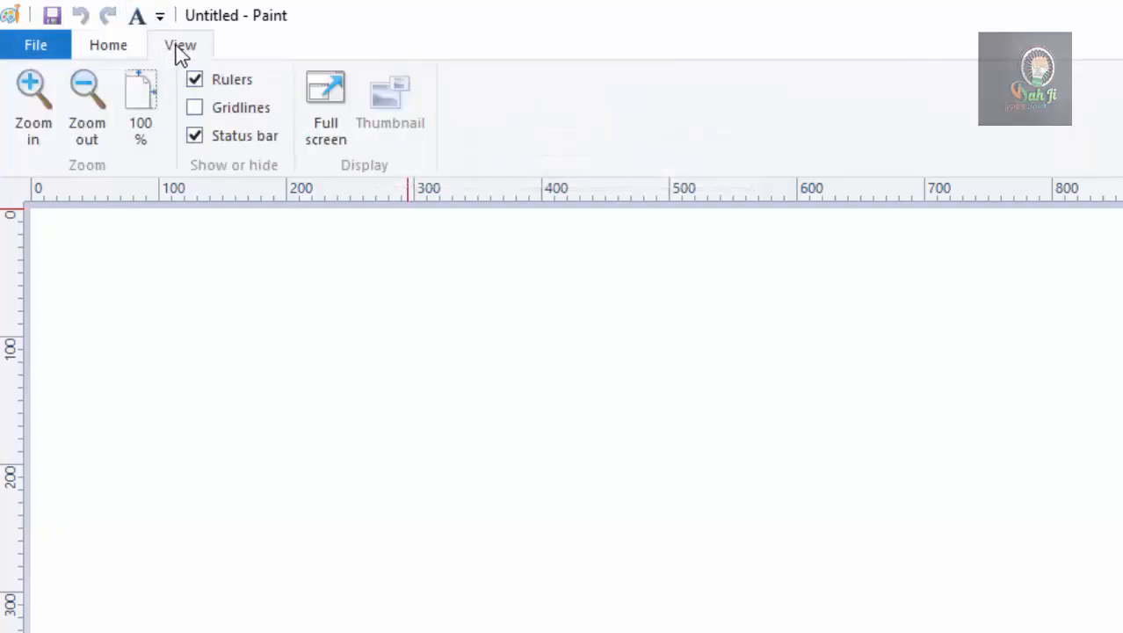
{"action": "left_click", "coordinate": [36, 48]}
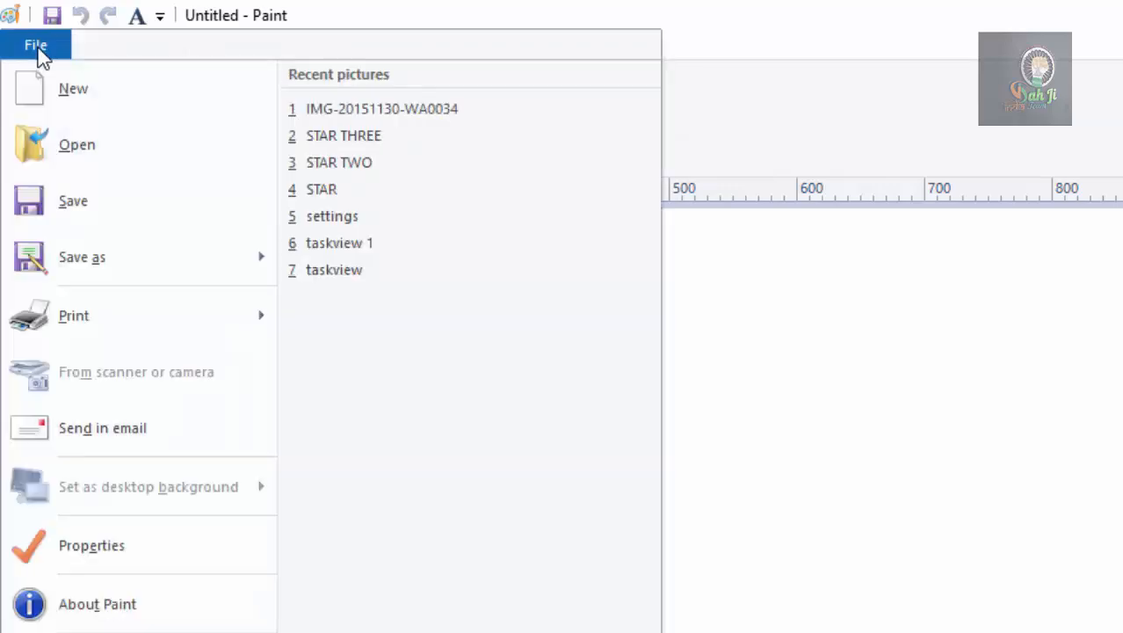
Step: Place the black text INDIA in size 28 Britannic Bold on the blank canvas with the Text tool
{"action": "left_click", "coordinate": [138, 15]}
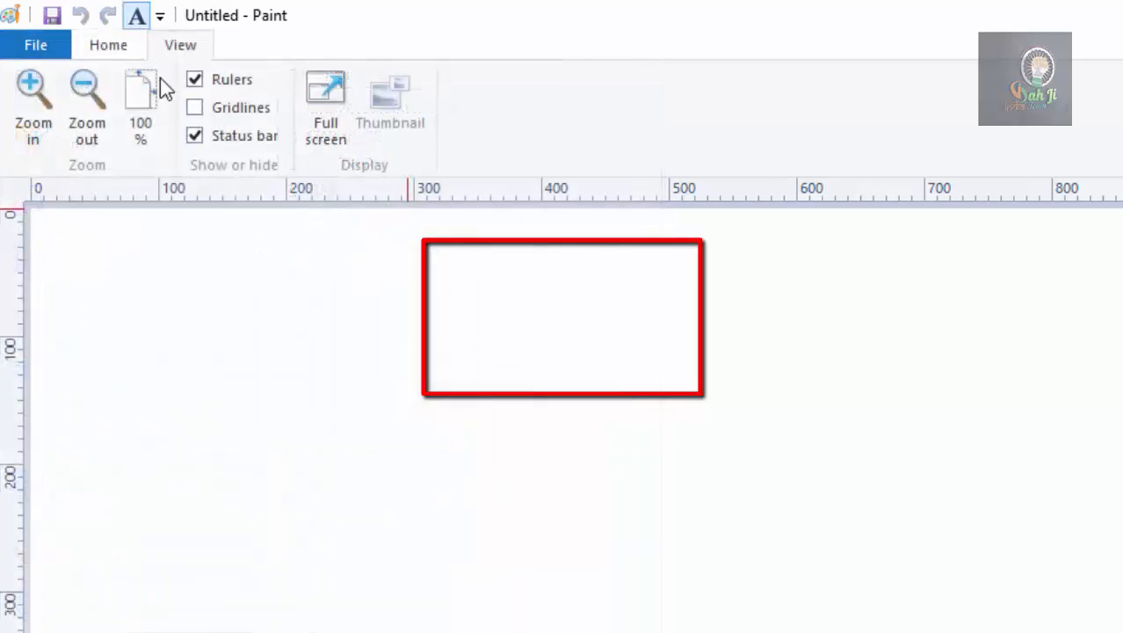
{"action": "left_click", "coordinate": [392, 419]}
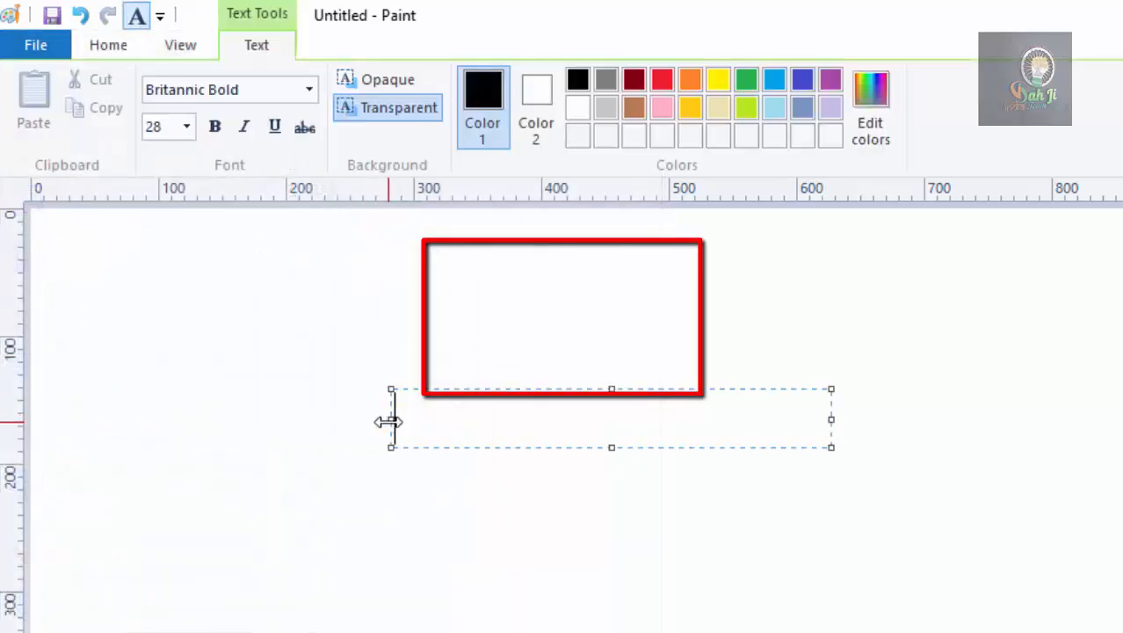
{"action": "type", "text": "IN"}
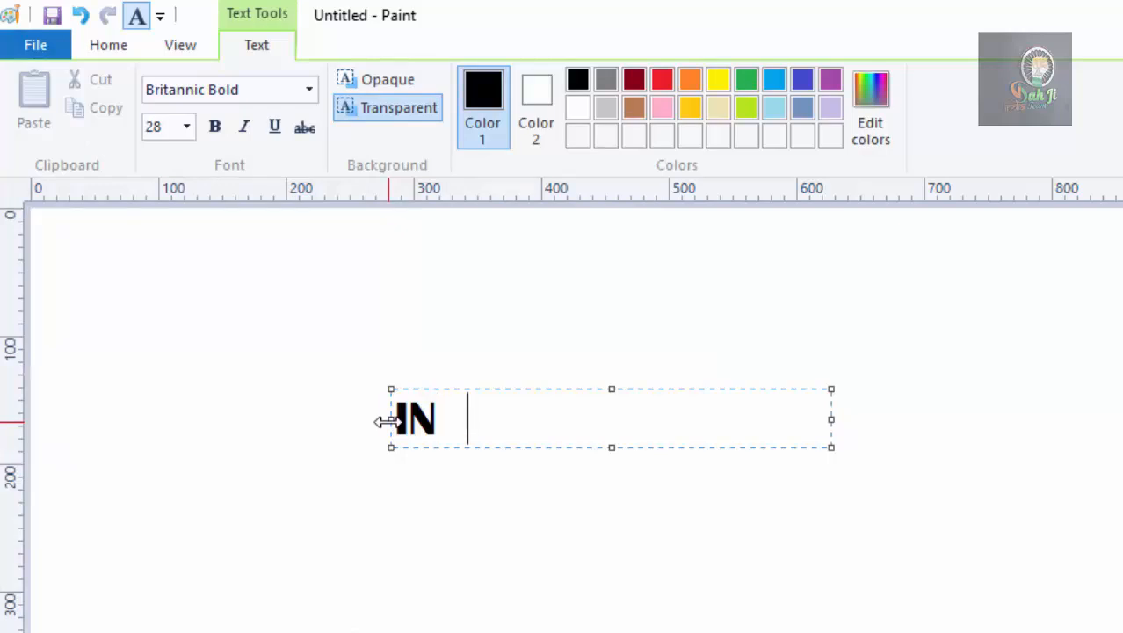
{"action": "type", "text": "DIA"}
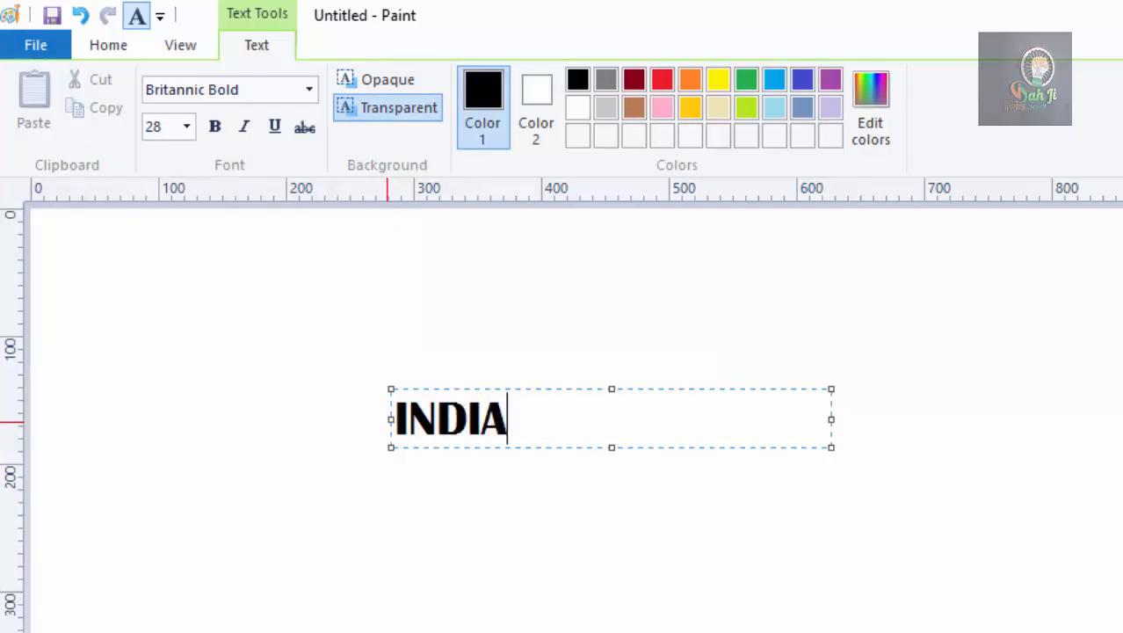
{"action": "key", "text": "Return"}
{"action": "left_click", "coordinate": [264, 288]}
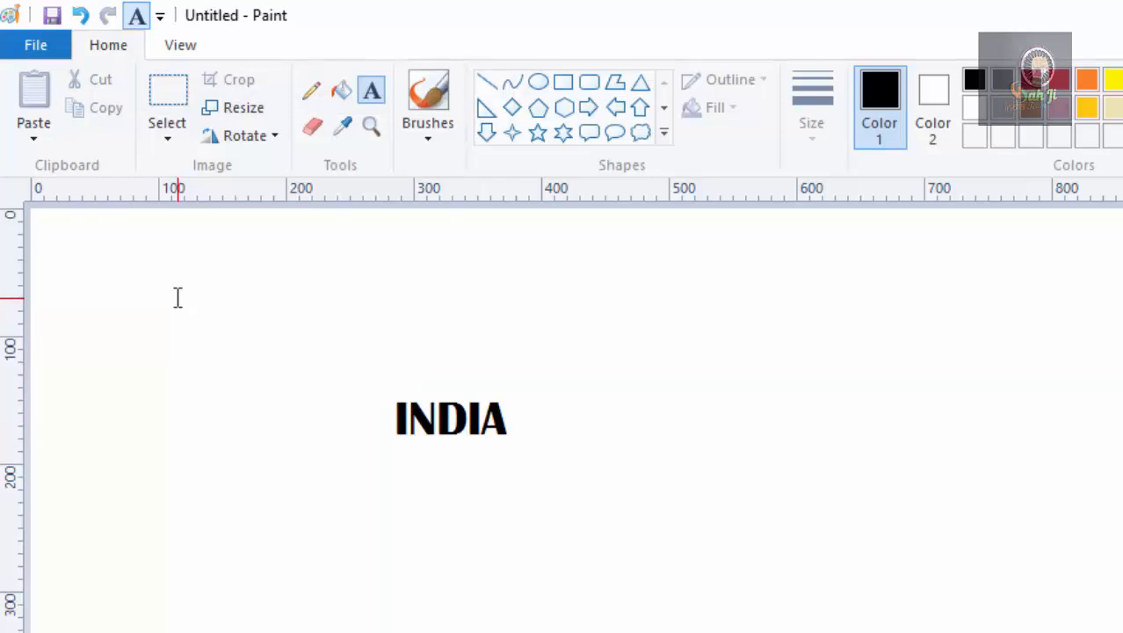
Step: Remove the Text tool from the Quick Access Toolbar
{"action": "right_click", "coordinate": [138, 25]}
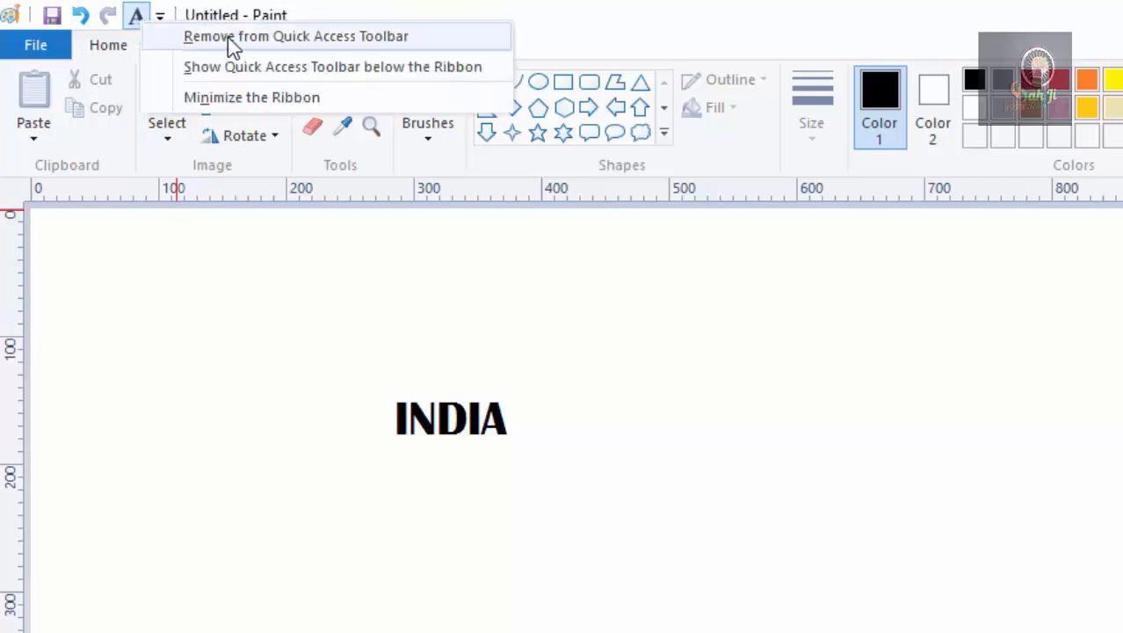
{"action": "left_click", "coordinate": [354, 36]}
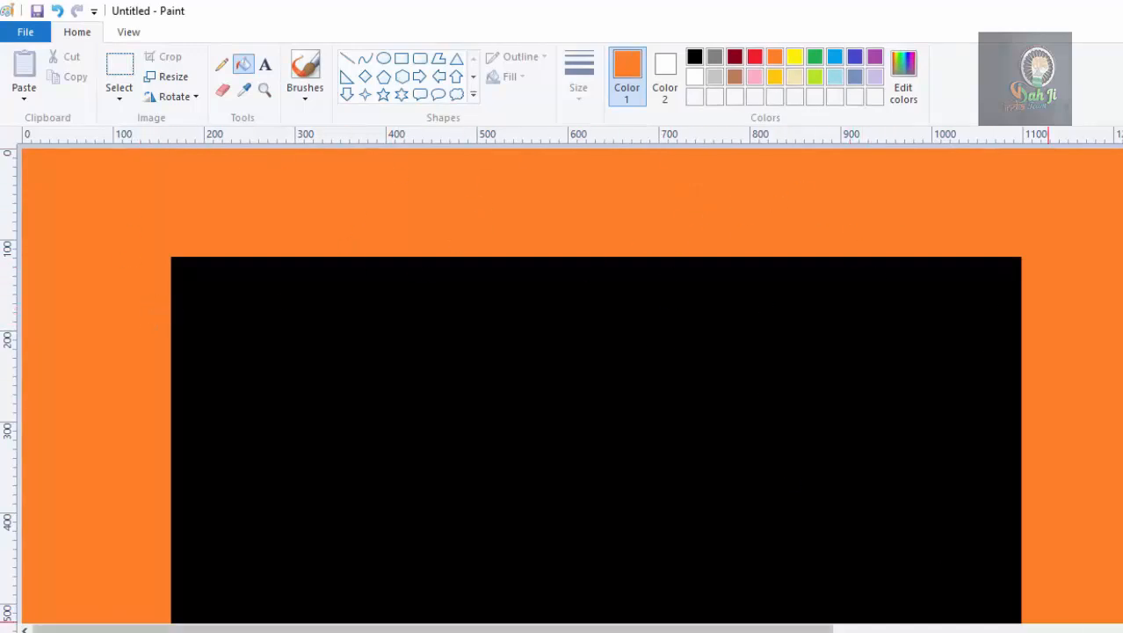
Step: Select the entire orange canvas with the black rectangle and delete its contents
{"action": "scroll", "coordinate": [535, 385], "scroll_direction": "down", "scroll_amount": 1}
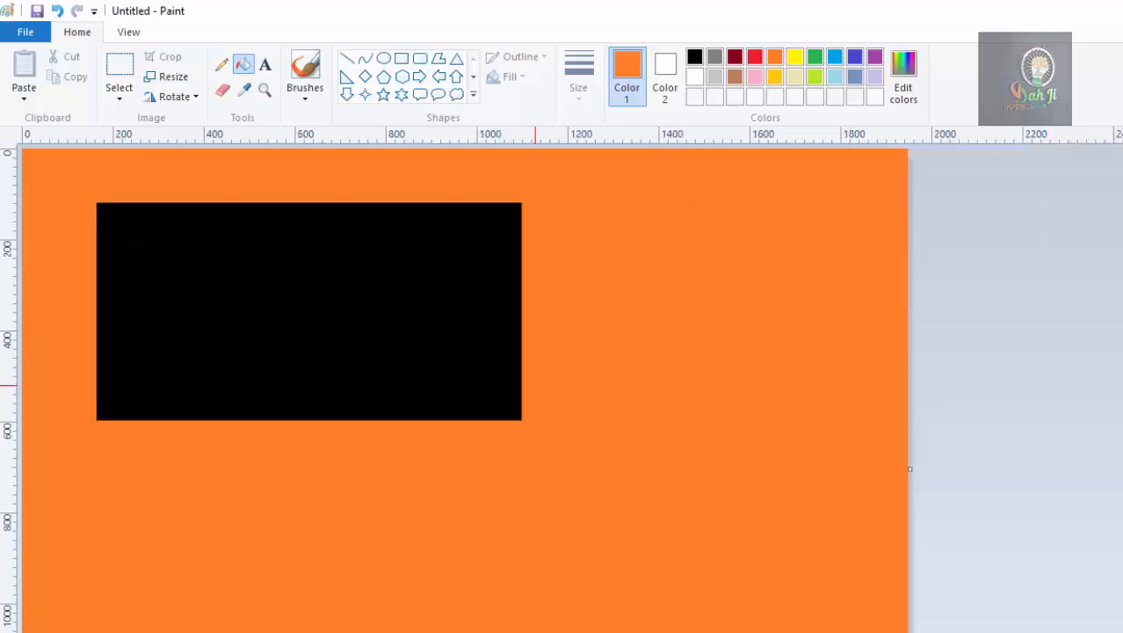
{"action": "scroll", "coordinate": [536, 385], "scroll_direction": "down", "scroll_amount": 1}
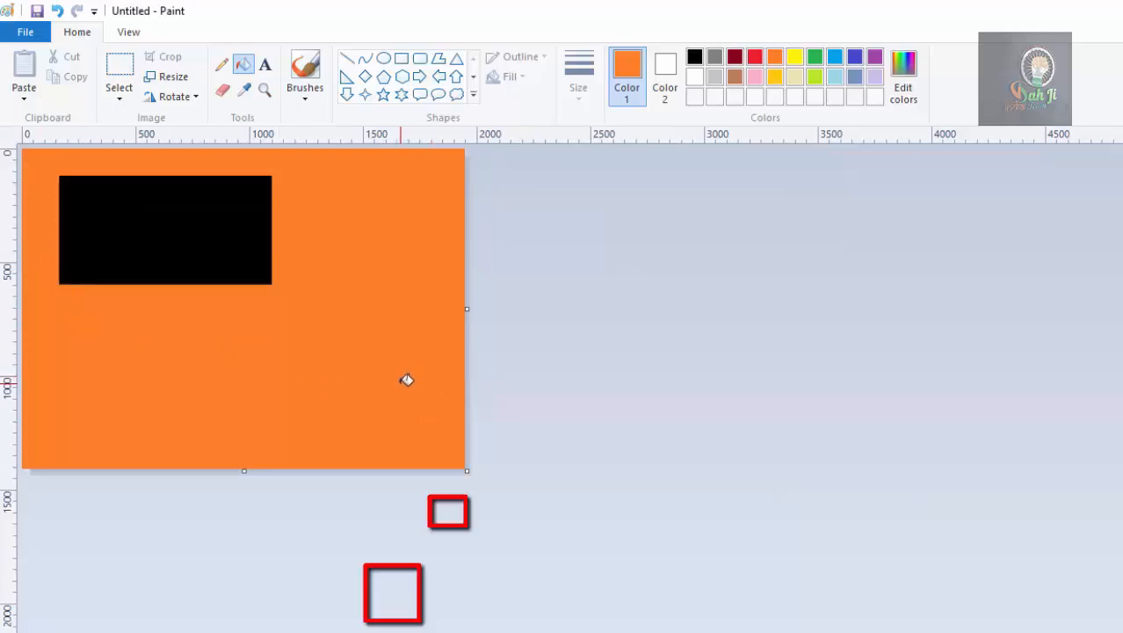
{"action": "key", "text": "ctrl+a"}
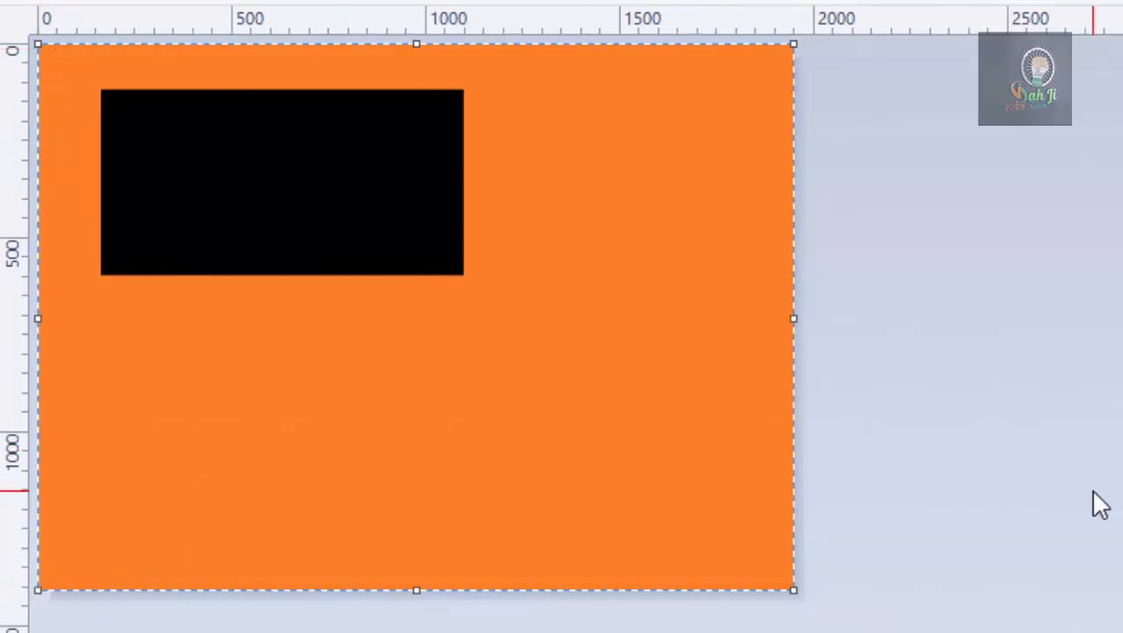
{"action": "key", "text": "Delete"}
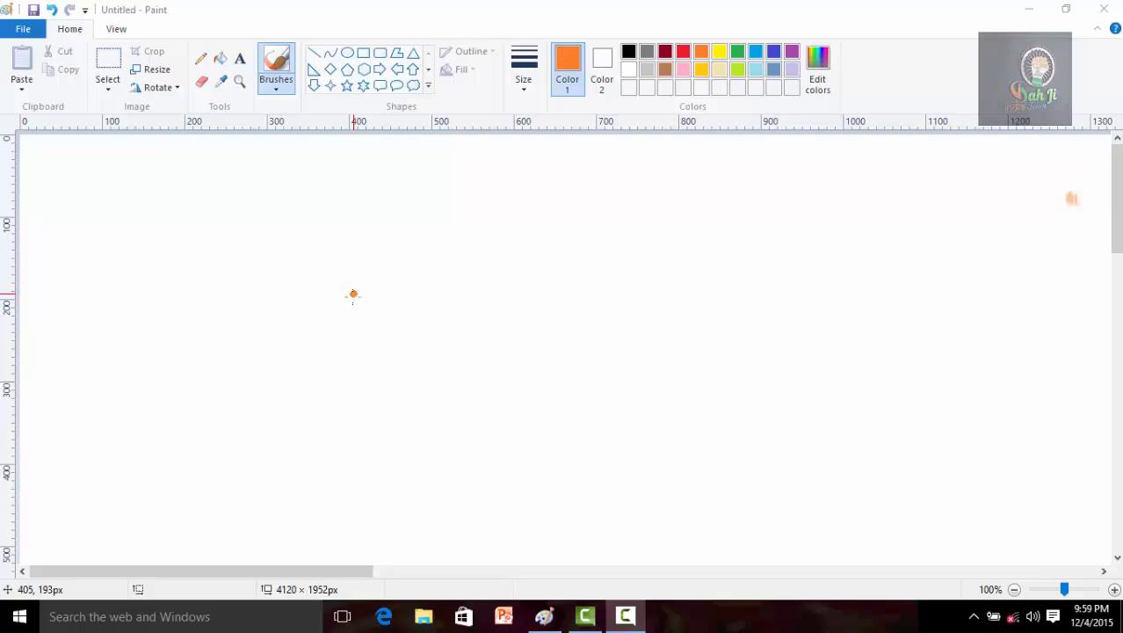
Step: Paint a thin orange wavy brush stroke, and a second wavy stroke below it with an enlarged brush
{"action": "mouse_move", "coordinate": [130, 238]}
{"action": "left_mouse_down"}
{"action": "mouse_move", "coordinate": [387, 271]}
{"action": "mouse_move", "coordinate": [479, 263]}
{"action": "left_mouse_up"}
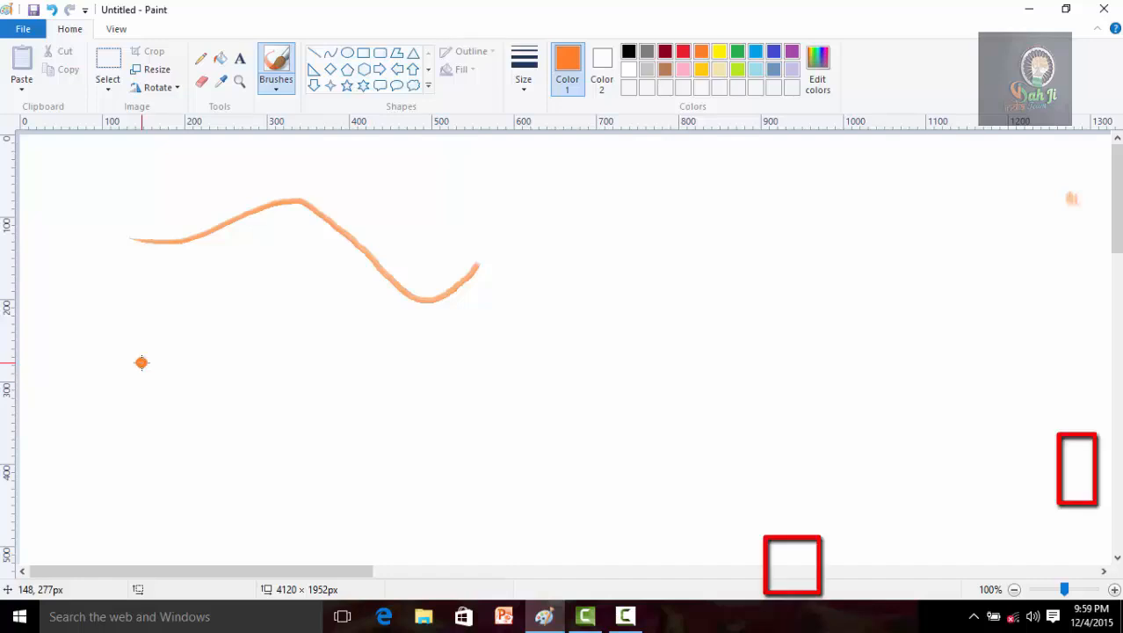
{"action": "left_click_drag", "start_coordinate": [142, 362], "coordinate": [142, 362]}
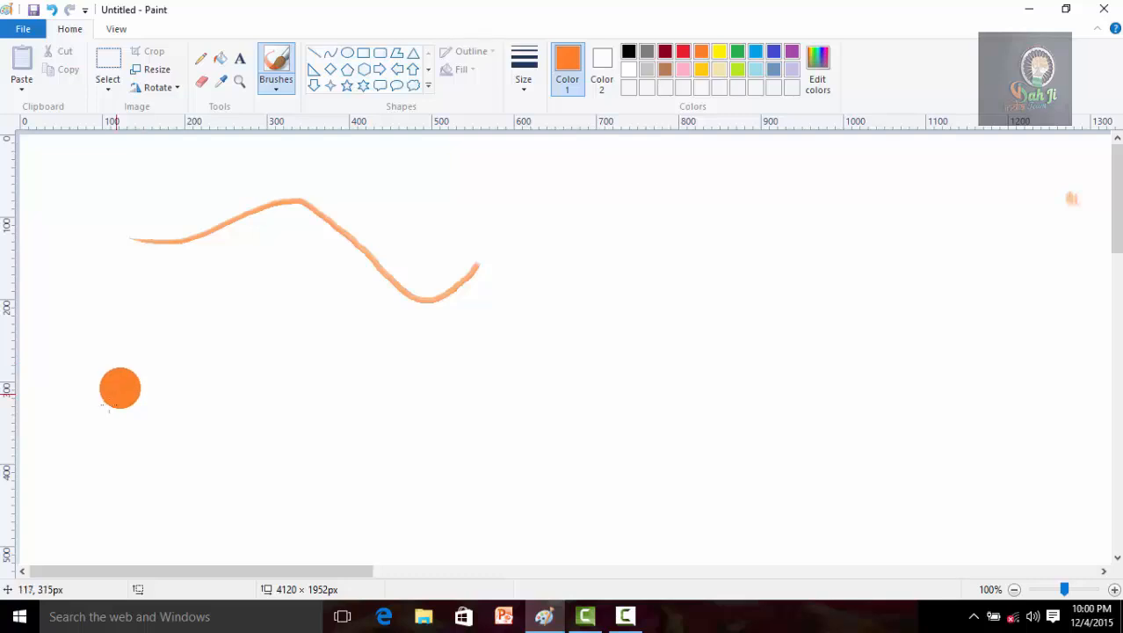
{"action": "mouse_move", "coordinate": [114, 398]}
{"action": "left_mouse_down"}
{"action": "mouse_move", "coordinate": [181, 358]}
{"action": "mouse_move", "coordinate": [333, 458]}
{"action": "mouse_move", "coordinate": [491, 446]}
{"action": "left_mouse_up"}
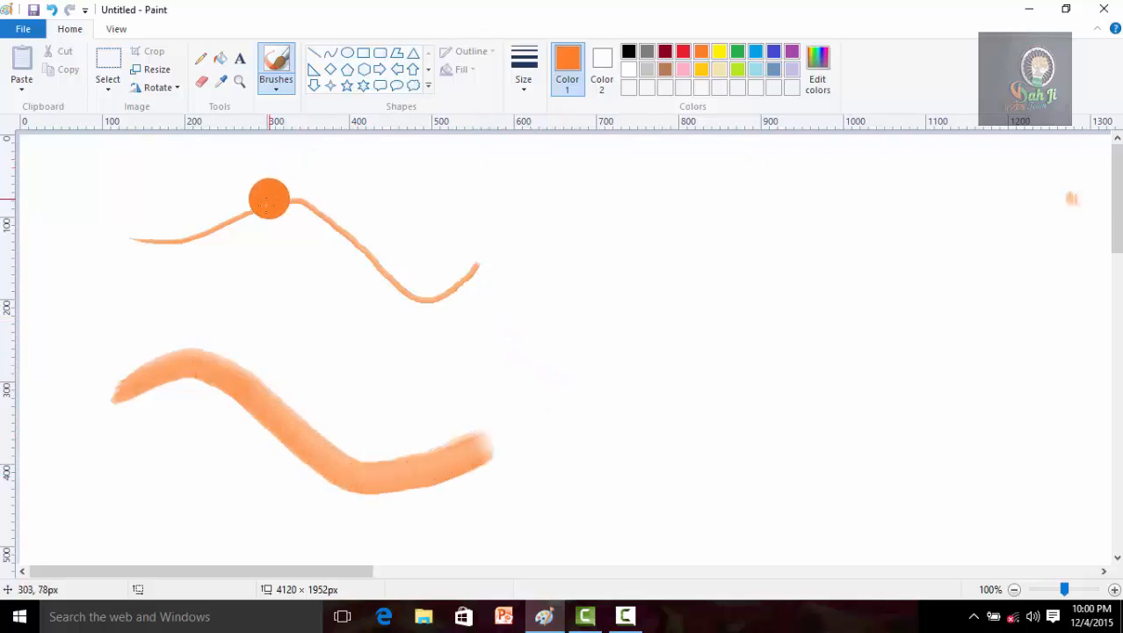
Step: Erase the left part of the thin orange wave with the Eraser
{"action": "left_click", "coordinate": [201, 81]}
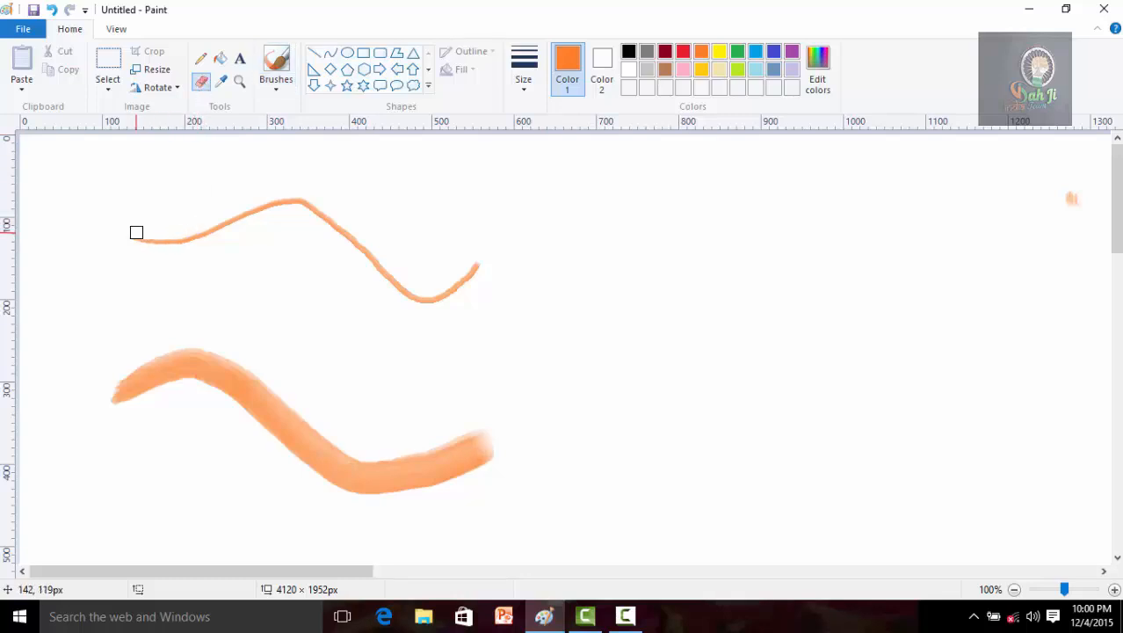
{"action": "mouse_move", "coordinate": [134, 237]}
{"action": "left_mouse_down"}
{"action": "mouse_move", "coordinate": [266, 203]}
{"action": "mouse_move", "coordinate": [219, 270]}
{"action": "left_mouse_up"}
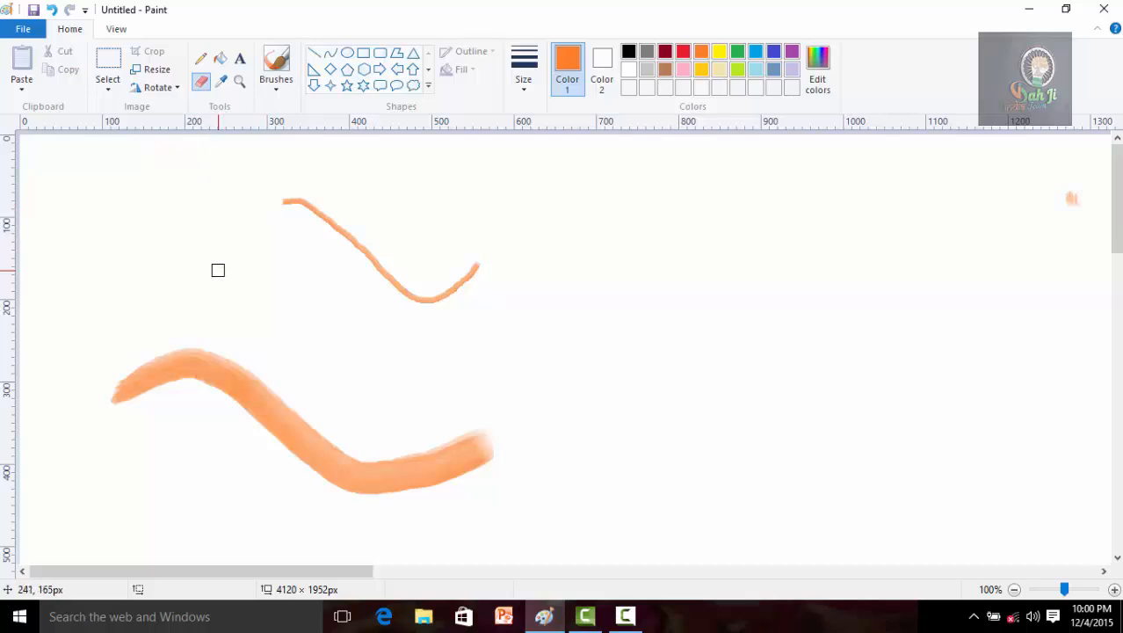
Step: Erase the left half of the thick orange wave with an enlarged eraser, and trim its remaining left end with a reduced eraser
{"action": "key", "text": "ctrl+plus"}
{"action": "key", "text": "ctrl+plus"}
{"action": "key", "text": "ctrl+plus"}
{"action": "key", "text": "ctrl+plus"}
{"action": "key", "text": "ctrl+plus"}
{"action": "key", "text": "ctrl+plus"}
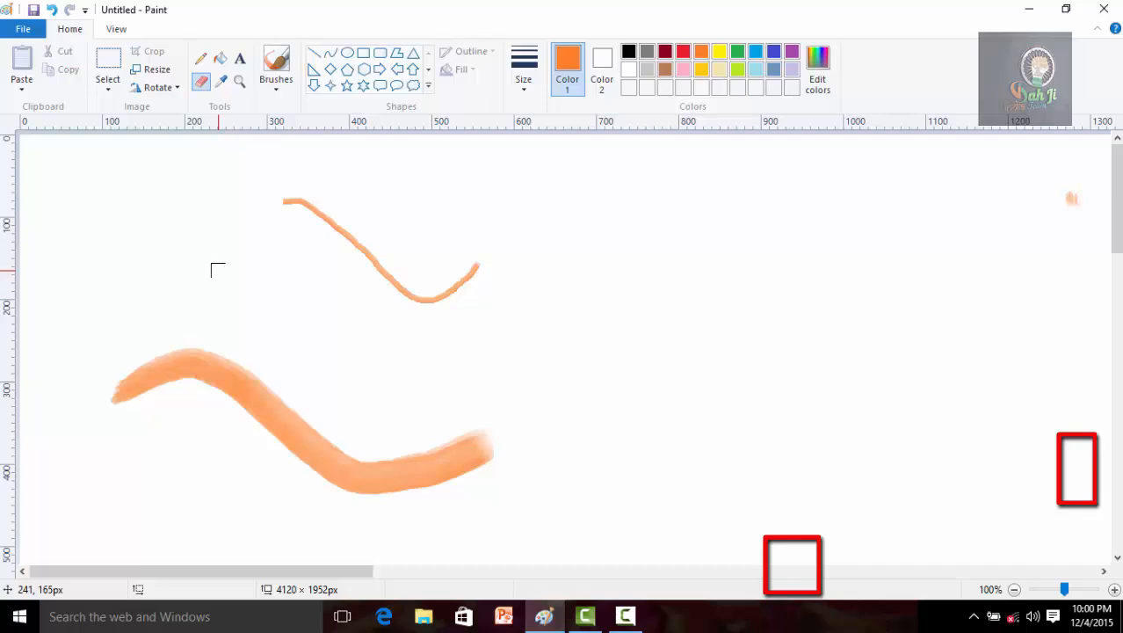
{"action": "key", "text": "ctrl+plus"}
{"action": "key", "text": "ctrl+plus"}
{"action": "key", "text": "ctrl+plus"}
{"action": "key", "text": "ctrl+plus"}
{"action": "key", "text": "ctrl+plus"}
{"action": "key", "text": "ctrl+plus"}
{"action": "key", "text": "ctrl+plus"}
{"action": "key", "text": "ctrl+plus"}
{"action": "key", "text": "ctrl+plus"}
{"action": "key", "text": "ctrl+plus"}
{"action": "key", "text": "ctrl+plus"}
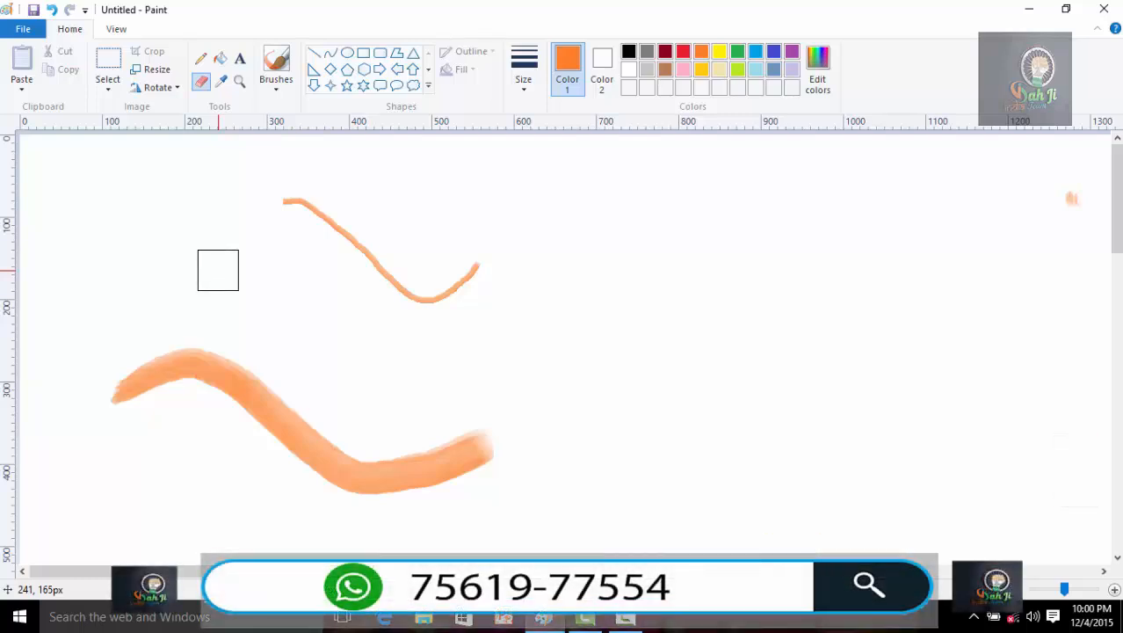
{"action": "mouse_move", "coordinate": [115, 376]}
{"action": "left_mouse_down"}
{"action": "mouse_move", "coordinate": [217, 359]}
{"action": "mouse_move", "coordinate": [142, 360]}
{"action": "mouse_move", "coordinate": [230, 448]}
{"action": "mouse_move", "coordinate": [251, 394]}
{"action": "left_mouse_up"}
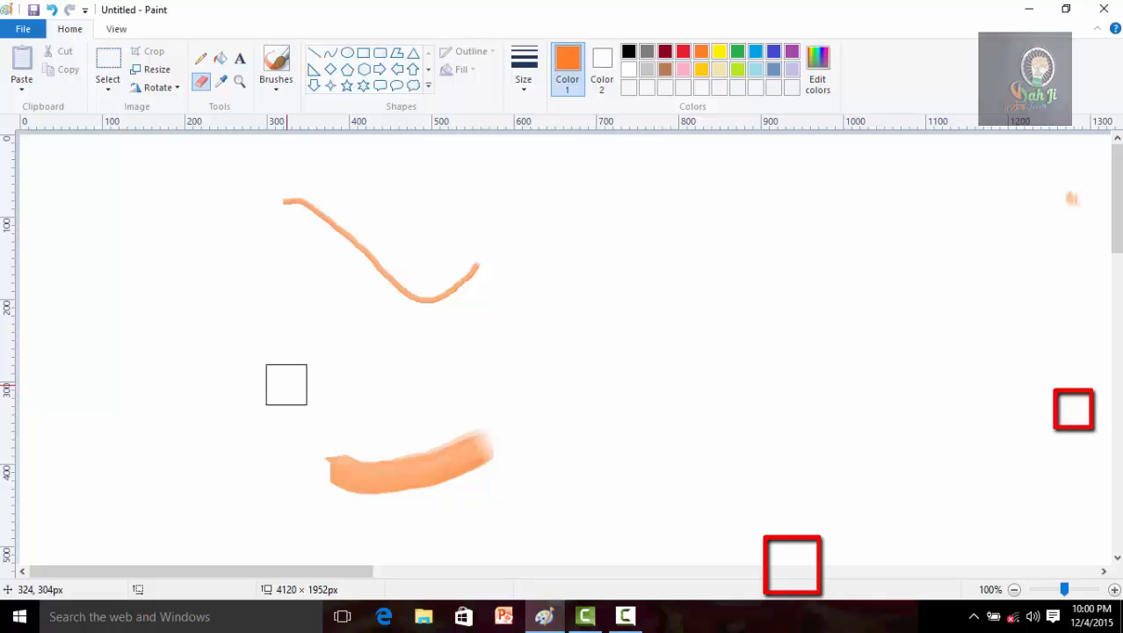
{"action": "key", "text": "ctrl+minus"}
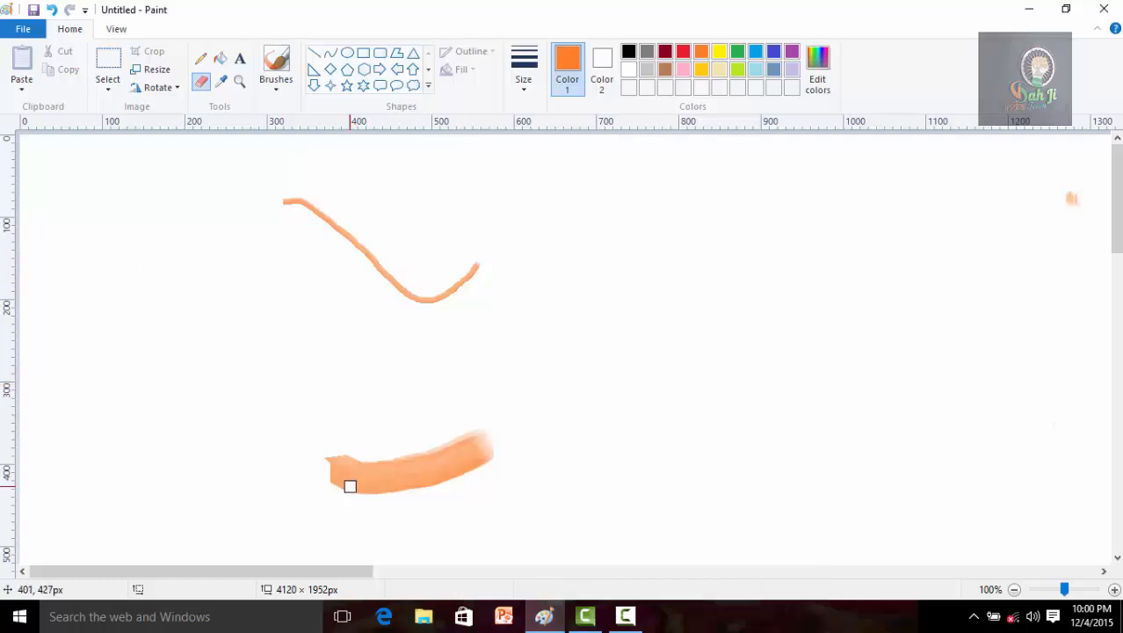
{"action": "mouse_move", "coordinate": [336, 477]}
{"action": "left_mouse_down"}
{"action": "mouse_move", "coordinate": [448, 447]}
{"action": "mouse_move", "coordinate": [302, 456]}
{"action": "mouse_move", "coordinate": [502, 435]}
{"action": "mouse_move", "coordinate": [475, 432]}
{"action": "mouse_move", "coordinate": [434, 457]}
{"action": "mouse_move", "coordinate": [334, 481]}
{"action": "mouse_move", "coordinate": [481, 461]}
{"action": "mouse_move", "coordinate": [444, 467]}
{"action": "mouse_move", "coordinate": [482, 480]}
{"action": "mouse_move", "coordinate": [302, 500]}
{"action": "left_mouse_up"}
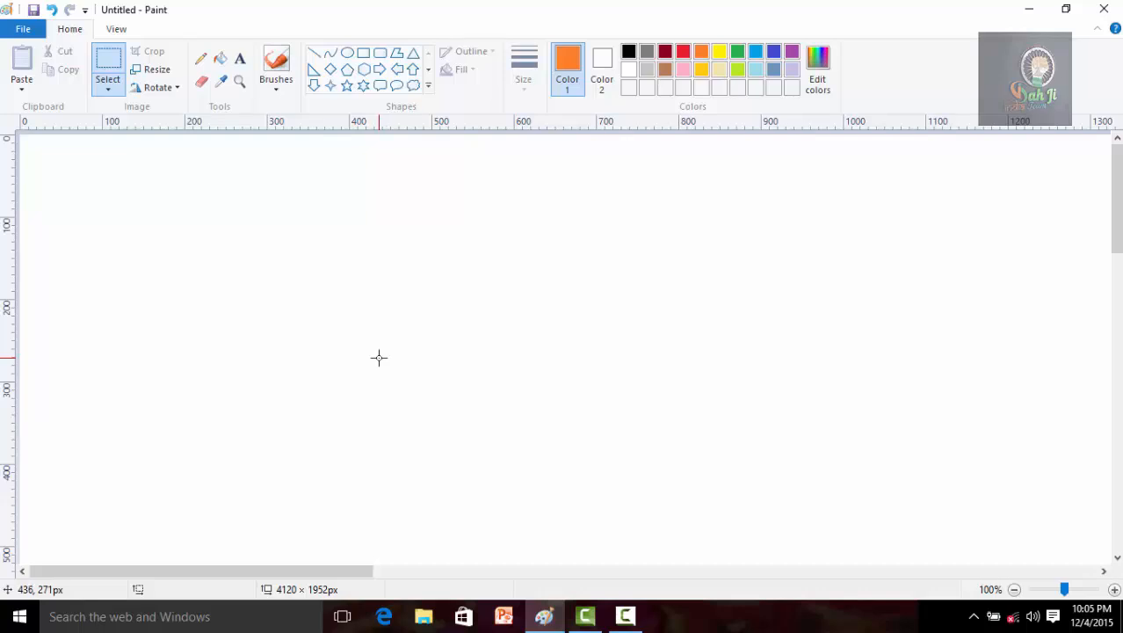
Step: Draw an orange six-point star about 44 × 46 px near the upper-left corner of the blank canvas
{"action": "left_click", "coordinate": [364, 86]}
{"action": "left_click_drag", "start_coordinate": [111, 184], "coordinate": [149, 224]}
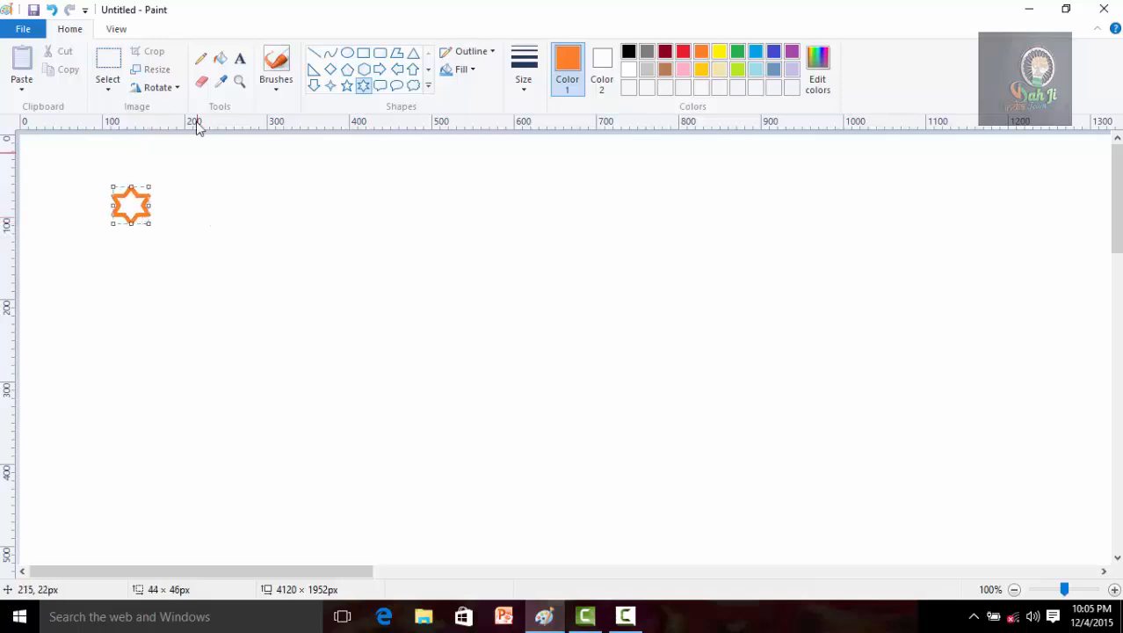
Step: Select an area of about 78 × 67 px around the star and move it down toward the middle of the canvas
{"action": "left_click", "coordinate": [108, 64]}
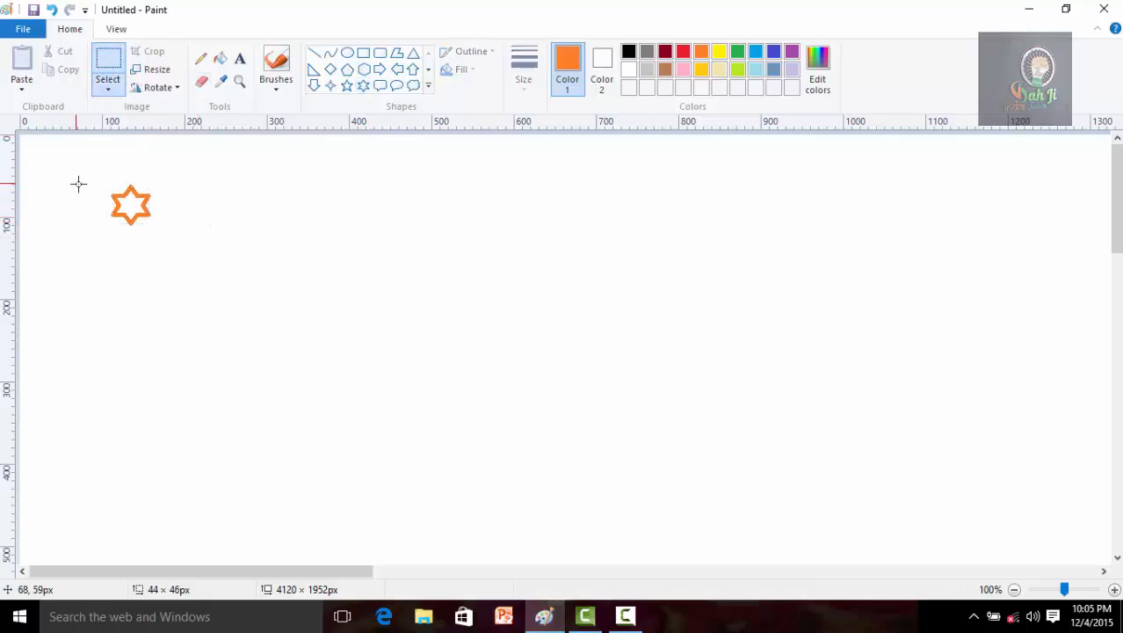
{"action": "left_click_drag", "start_coordinate": [100, 180], "coordinate": [164, 231]}
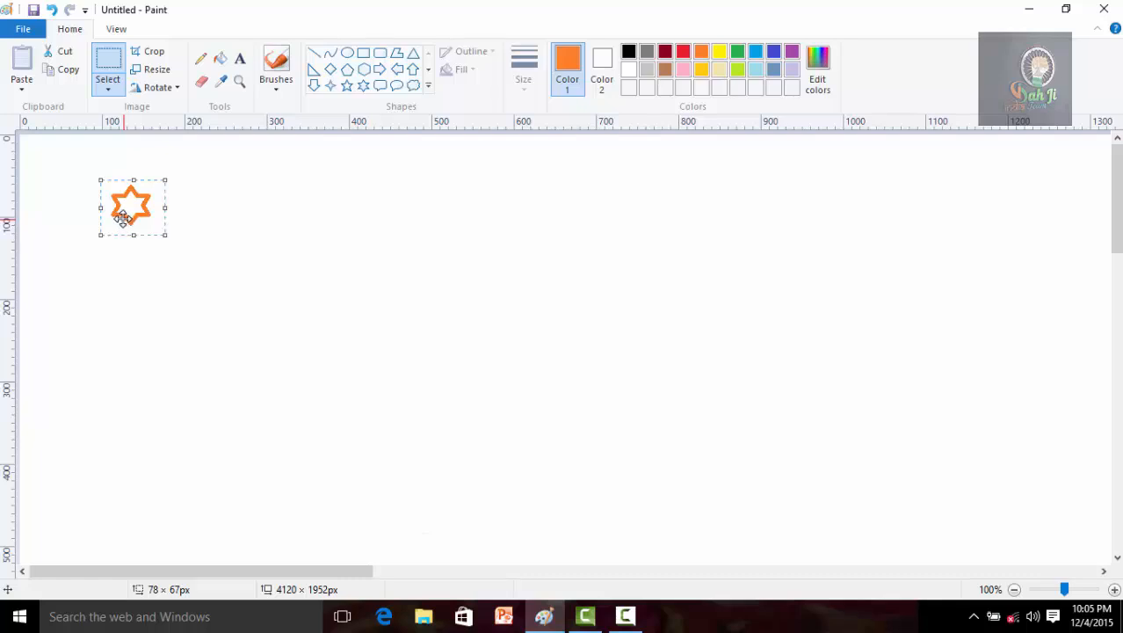
{"action": "mouse_move", "coordinate": [124, 217]}
{"action": "left_mouse_down"}
{"action": "mouse_move", "coordinate": [146, 233]}
{"action": "mouse_move", "coordinate": [143, 249]}
{"action": "mouse_move", "coordinate": [198, 279]}
{"action": "mouse_move", "coordinate": [627, 402]}
{"action": "mouse_move", "coordinate": [1118, 481]}
{"action": "mouse_move", "coordinate": [1037, 317]}
{"action": "mouse_move", "coordinate": [897, 218]}
{"action": "mouse_move", "coordinate": [10, 431]}
{"action": "mouse_move", "coordinate": [399, 356]}
{"action": "mouse_move", "coordinate": [1050, 390]}
{"action": "mouse_move", "coordinate": [149, 440]}
{"action": "mouse_move", "coordinate": [991, 384]}
{"action": "mouse_move", "coordinate": [397, 326]}
{"action": "left_mouse_up"}
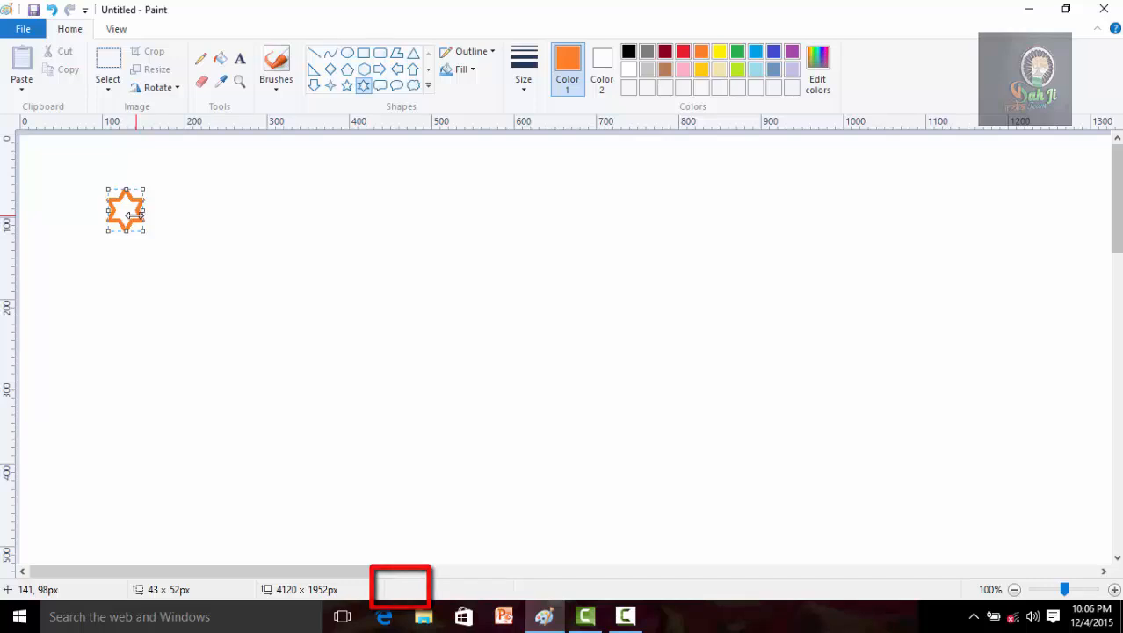
Step: Shift the six-point star right and widen it to about 59 × 52 px, and drag a selection around it across the canvas and down
{"action": "left_click_drag", "start_coordinate": [127, 213], "coordinate": [245, 249]}
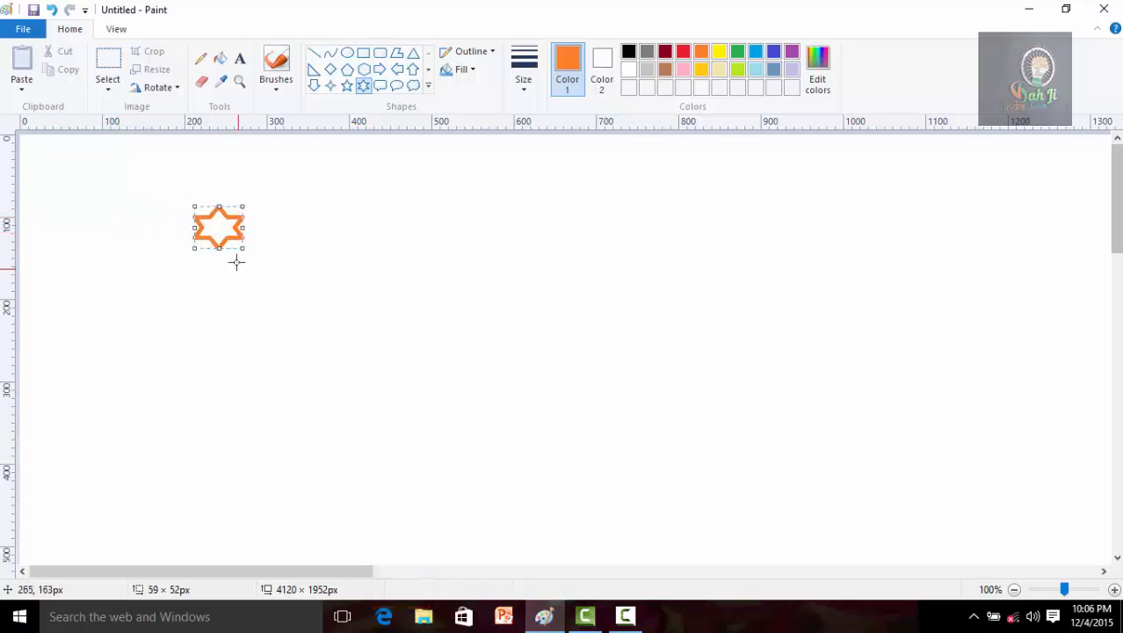
{"action": "left_click", "coordinate": [109, 63]}
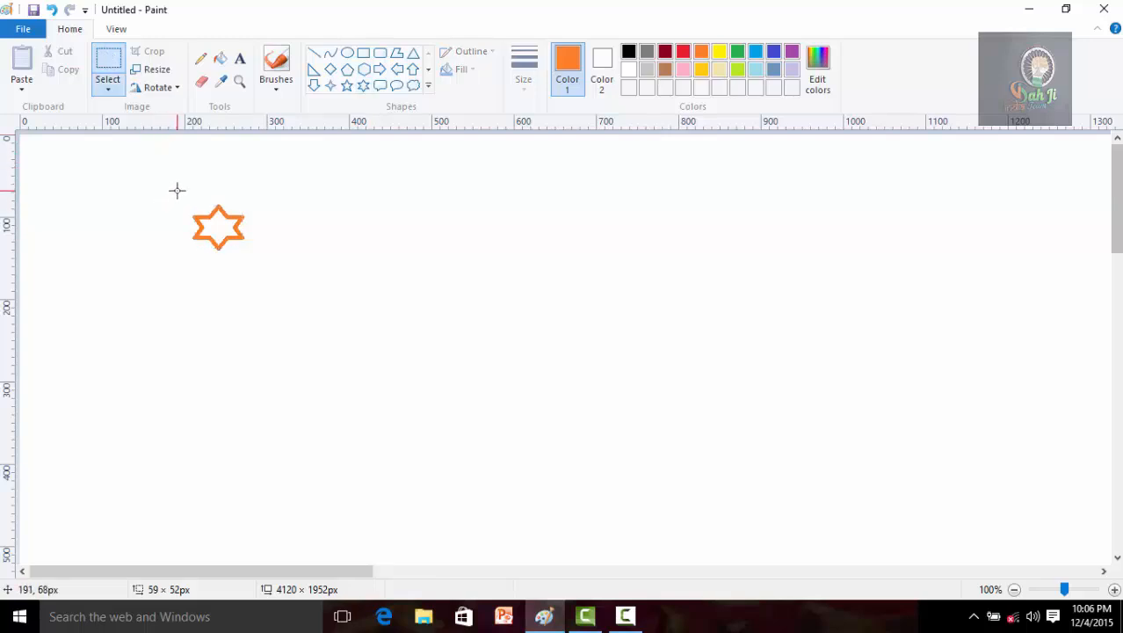
{"action": "left_click_drag", "start_coordinate": [180, 188], "coordinate": [256, 266]}
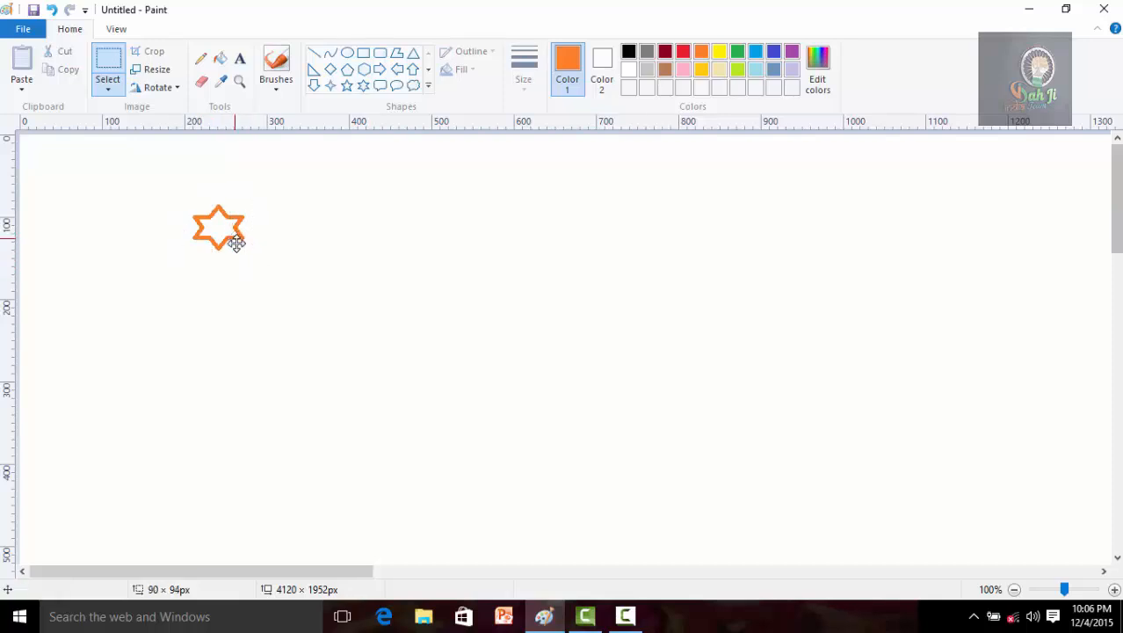
{"action": "left_click_drag", "start_coordinate": [236, 244], "coordinate": [819, 248]}
{"action": "left_click_drag", "start_coordinate": [812, 288], "coordinate": [716, 466]}
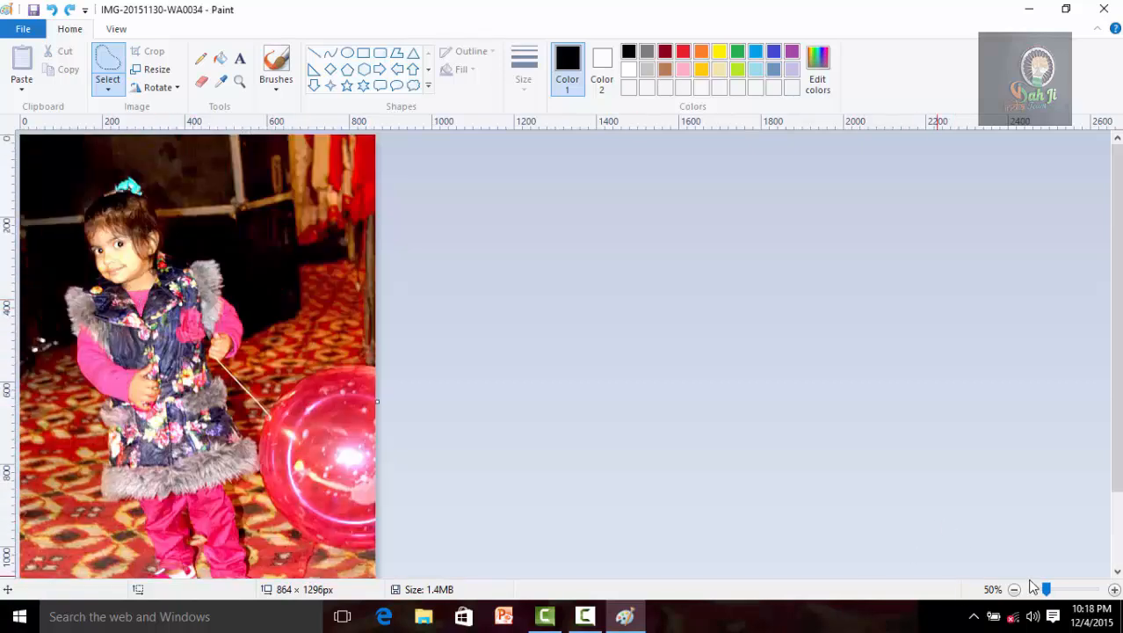
Step: Examine the front of the child's jacket and its buttons in the photo at 200% zoom
{"action": "left_click", "coordinate": [1060, 591]}
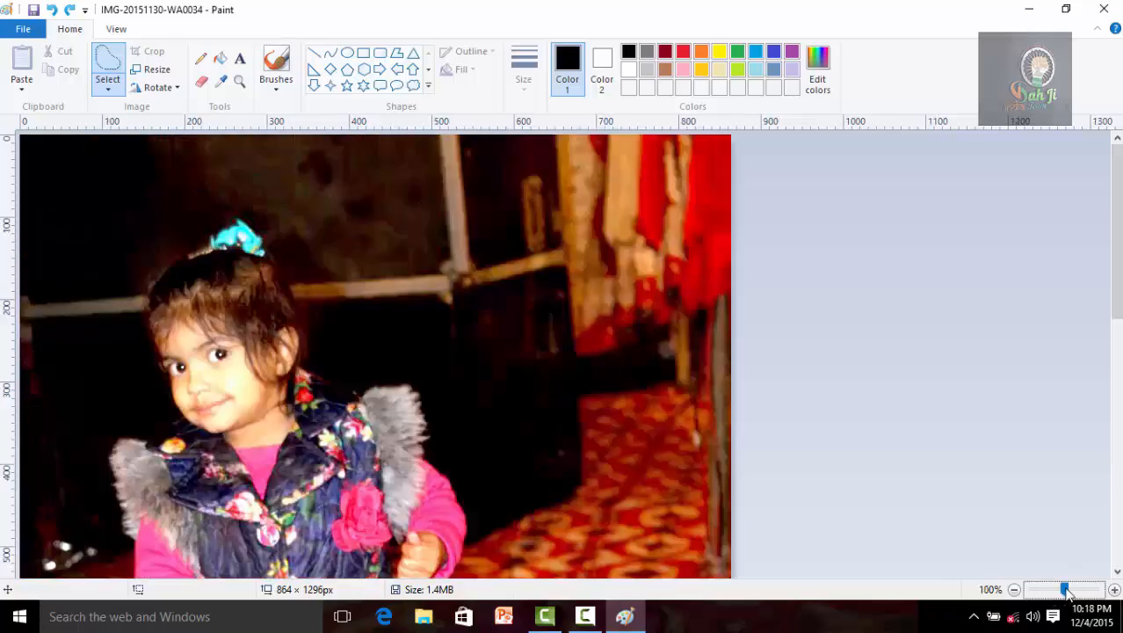
{"action": "scroll", "coordinate": [874, 526], "scroll_direction": "down", "scroll_amount": 2}
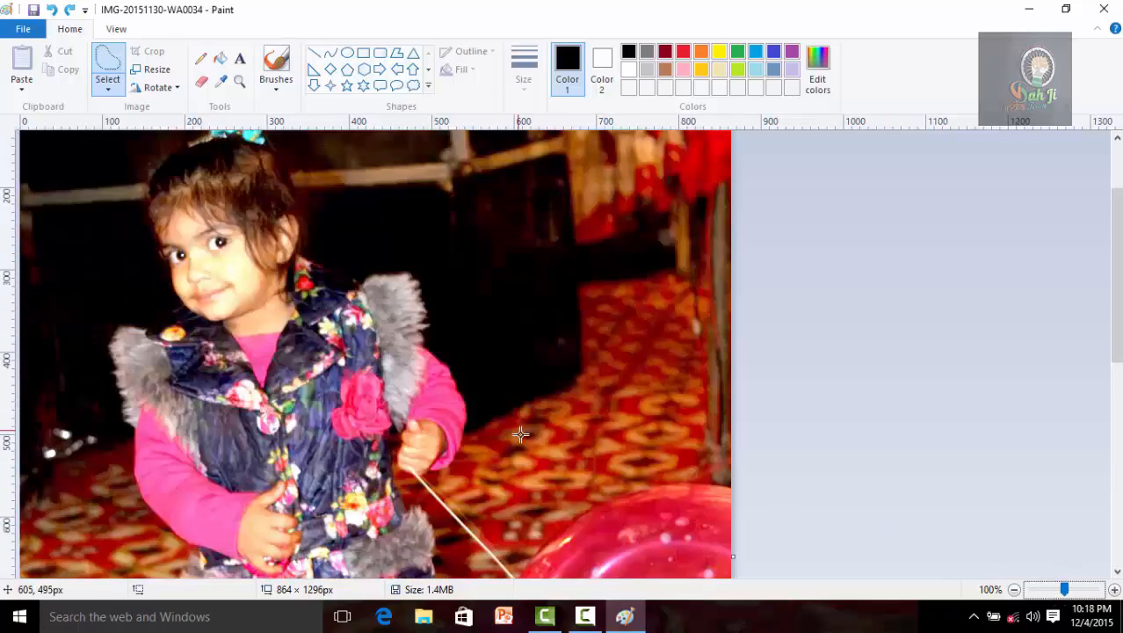
{"action": "left_click", "coordinate": [1113, 590]}
{"action": "scroll", "coordinate": [729, 445], "scroll_direction": "down", "scroll_amount": 3}
{"action": "scroll", "coordinate": [729, 445], "scroll_direction": "down", "scroll_amount": 2}
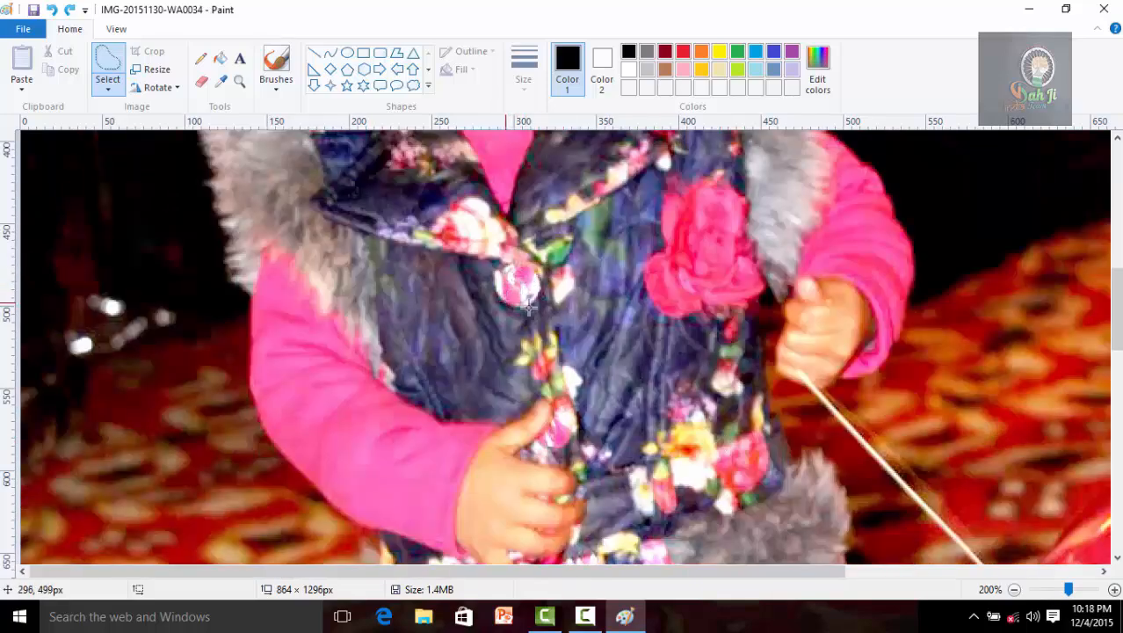
{"action": "scroll", "coordinate": [558, 379], "scroll_direction": "down", "scroll_amount": 2}
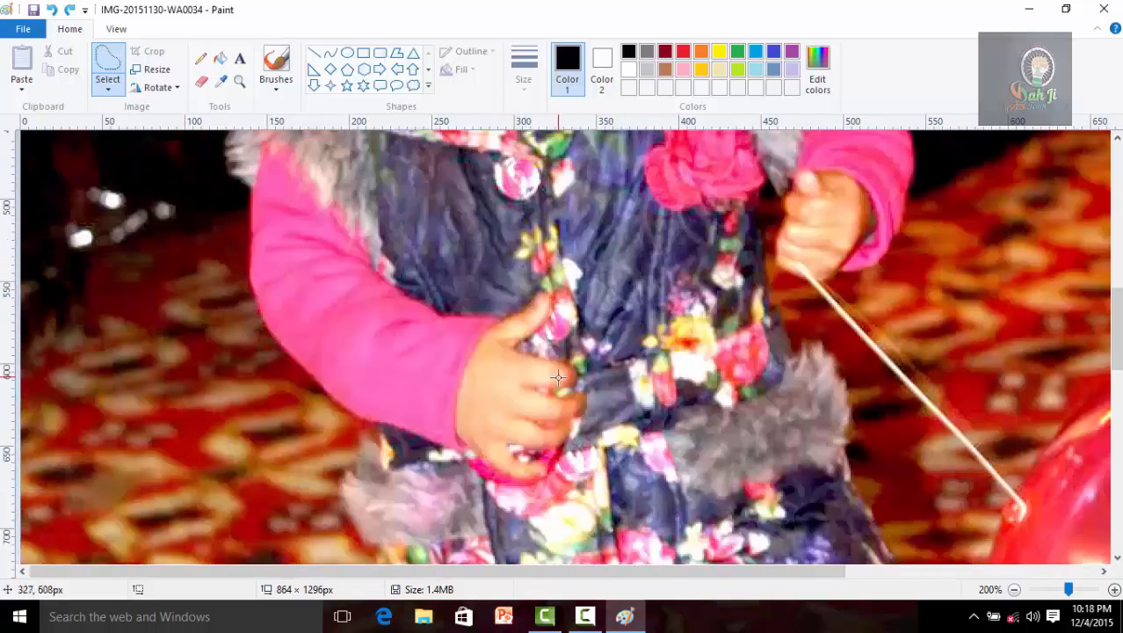
{"action": "scroll", "coordinate": [558, 378], "scroll_direction": "up", "scroll_amount": 4}
{"action": "scroll", "coordinate": [541, 404], "scroll_direction": "down", "scroll_amount": 4}
{"action": "scroll", "coordinate": [587, 453], "scroll_direction": "down", "scroll_amount": 4}
{"action": "scroll", "coordinate": [590, 450], "scroll_direction": "up", "scroll_amount": 4}
{"action": "scroll", "coordinate": [590, 450], "scroll_direction": "up", "scroll_amount": 4}
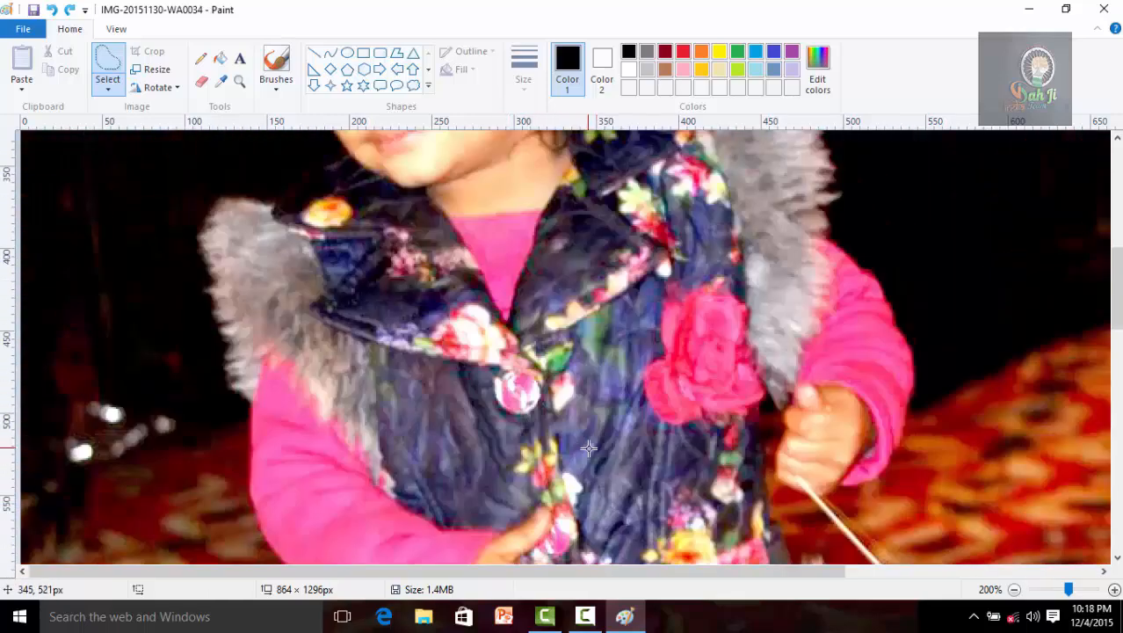
Step: Outline the round pink button below the jacket's collar with a free-form selection and place a copy of it just beneath the original
{"action": "left_click", "coordinate": [105, 88]}
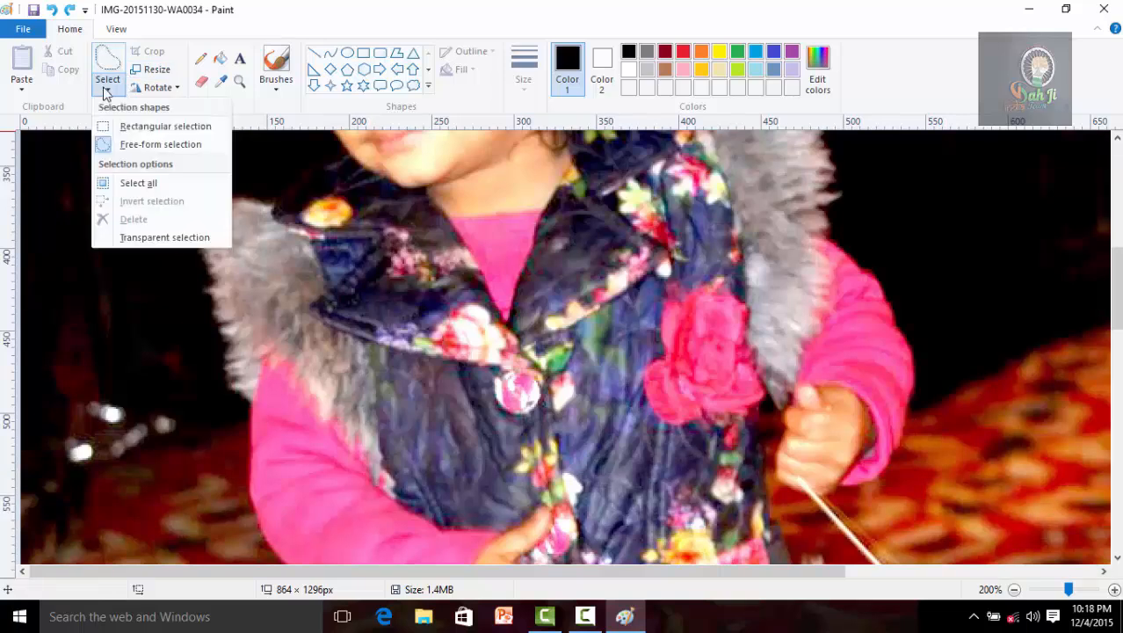
{"action": "left_click", "coordinate": [145, 144]}
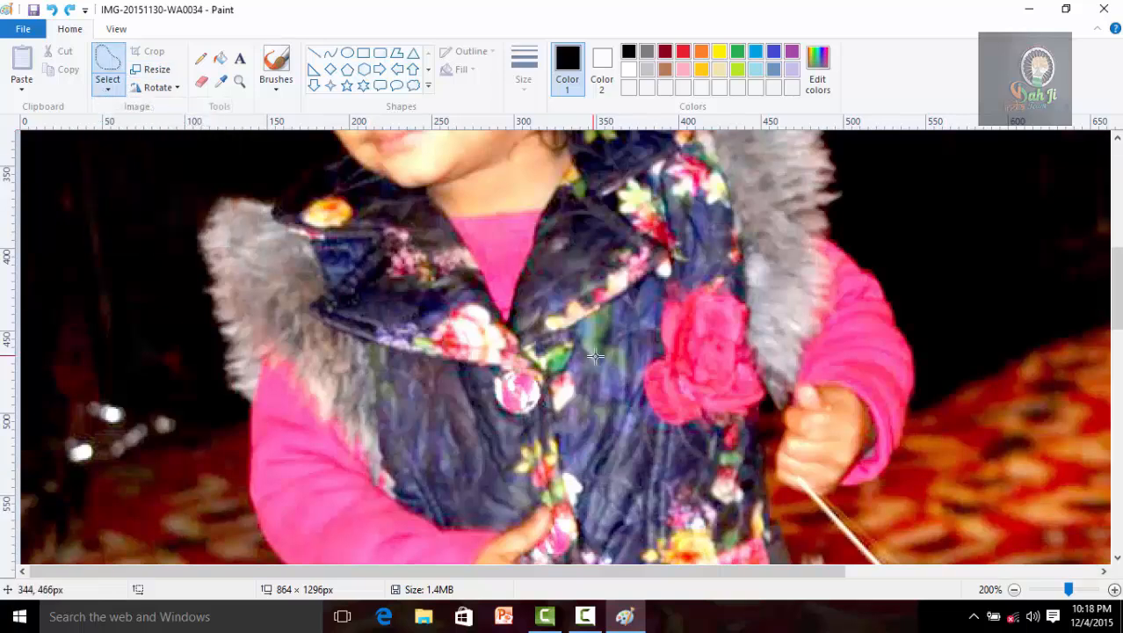
{"action": "mouse_move", "coordinate": [501, 375]}
{"action": "left_mouse_down"}
{"action": "mouse_move", "coordinate": [506, 410]}
{"action": "mouse_move", "coordinate": [532, 409]}
{"action": "mouse_move", "coordinate": [545, 391]}
{"action": "mouse_move", "coordinate": [527, 371]}
{"action": "mouse_move", "coordinate": [502, 380]}
{"action": "left_mouse_up"}
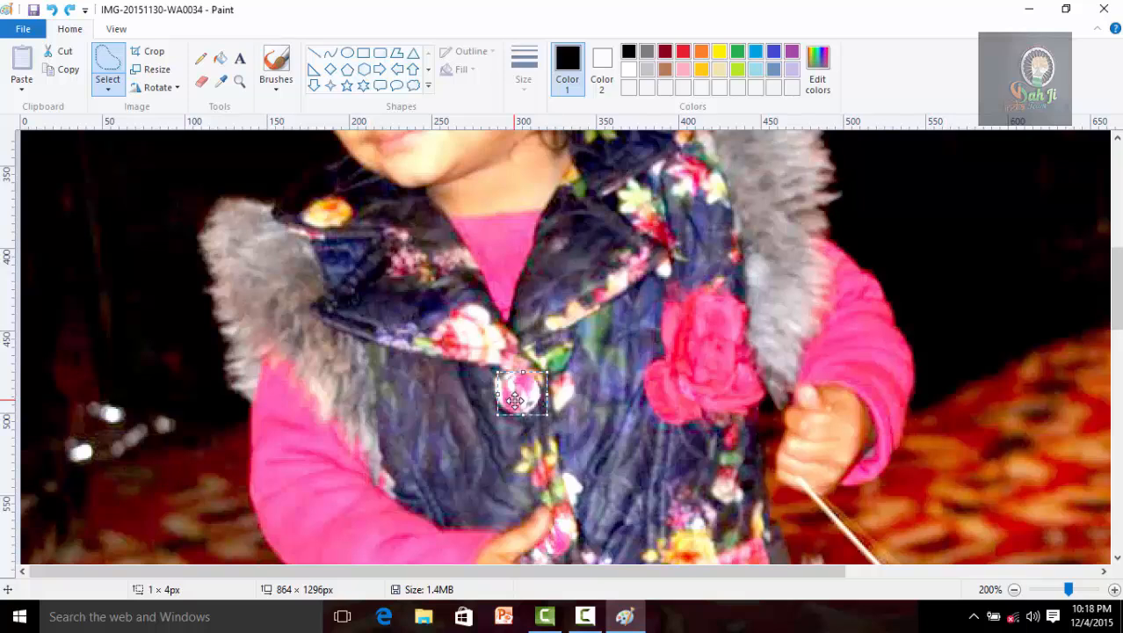
{"action": "left_click_drag", "start_coordinate": [515, 398], "coordinate": [533, 466]}
Step: Place three more copies of the selected pink button in a line down the jacket's front opening, below the child's hand
{"action": "scroll", "coordinate": [534, 466], "scroll_direction": "down", "scroll_amount": 4}
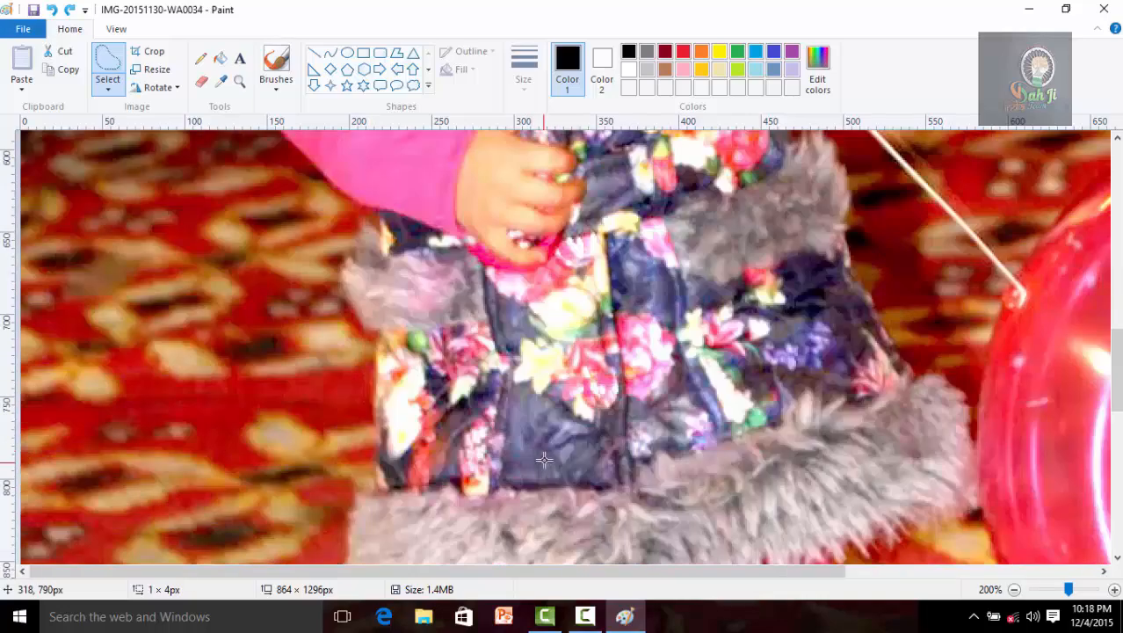
{"action": "scroll", "coordinate": [539, 245], "scroll_direction": "up", "scroll_amount": 2}
{"action": "left_click_drag", "start_coordinate": [539, 244], "coordinate": [591, 492]}
{"action": "scroll", "coordinate": [583, 369], "scroll_direction": "down", "scroll_amount": 2}
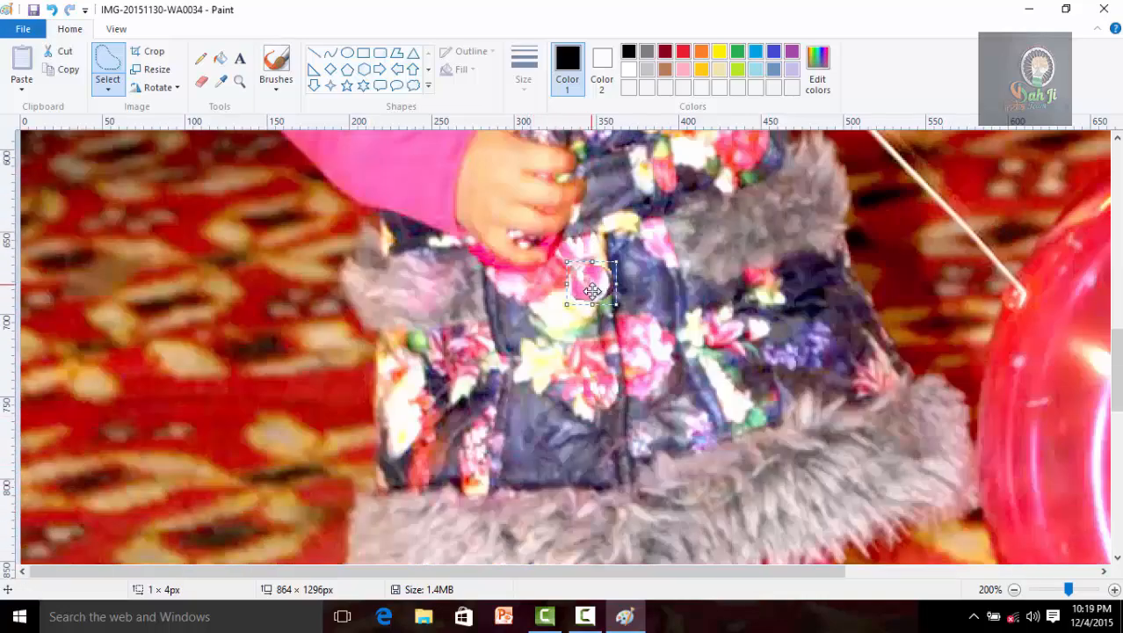
{"action": "left_click_drag", "start_coordinate": [594, 283], "coordinate": [619, 439]}
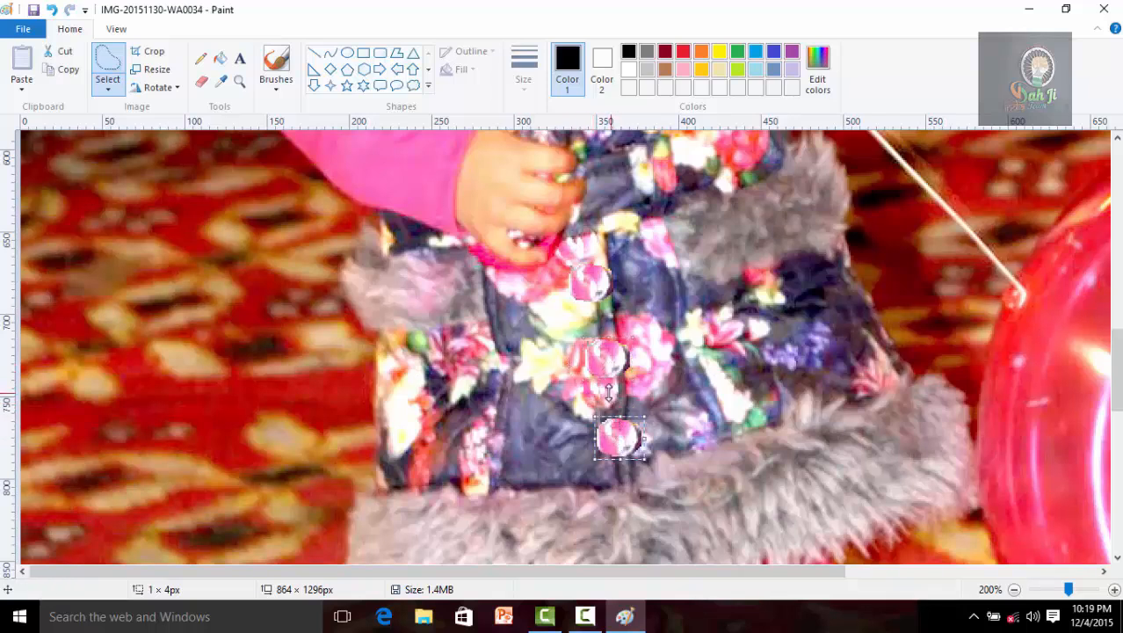
{"action": "scroll", "coordinate": [601, 381], "scroll_direction": "up", "scroll_amount": 5}
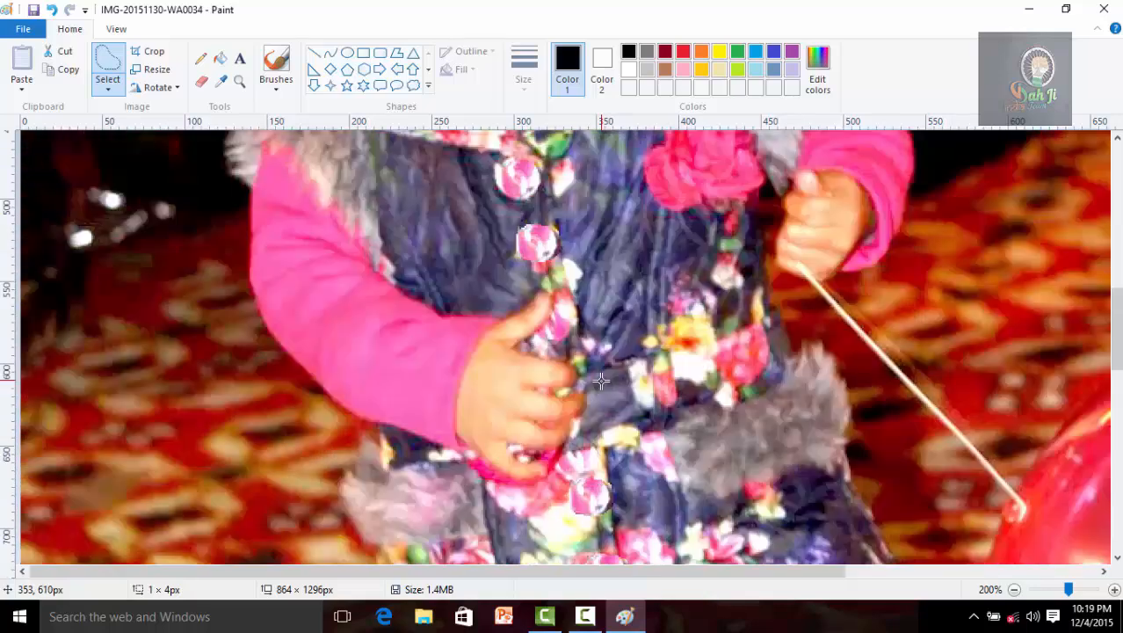
{"action": "scroll", "coordinate": [598, 379], "scroll_direction": "down", "scroll_amount": 1}
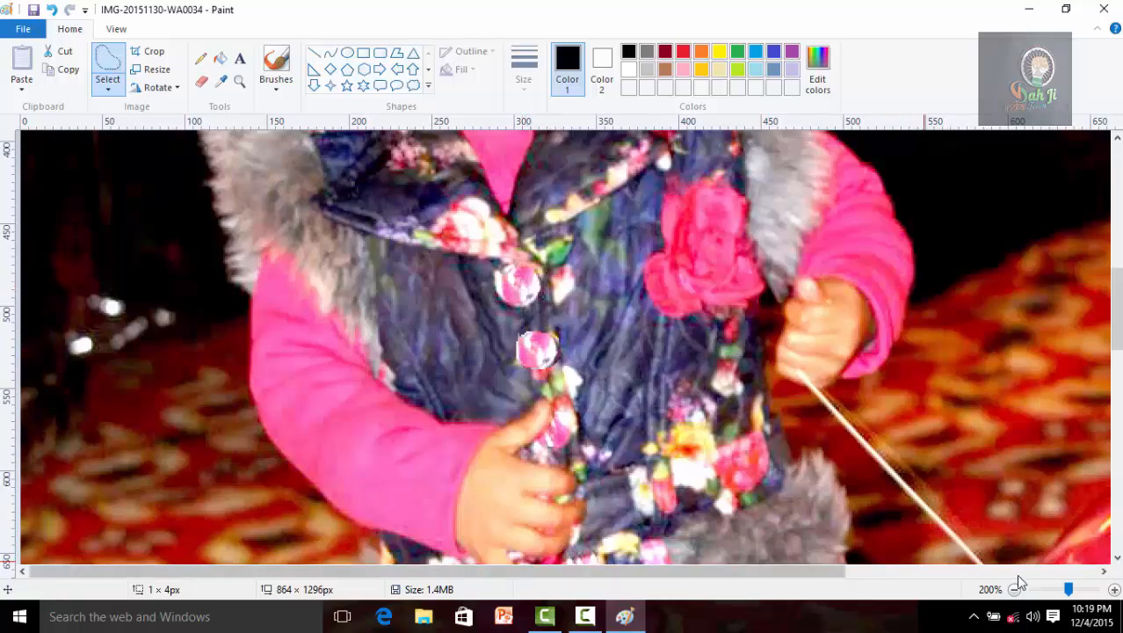
{"action": "left_click", "coordinate": [1048, 589]}
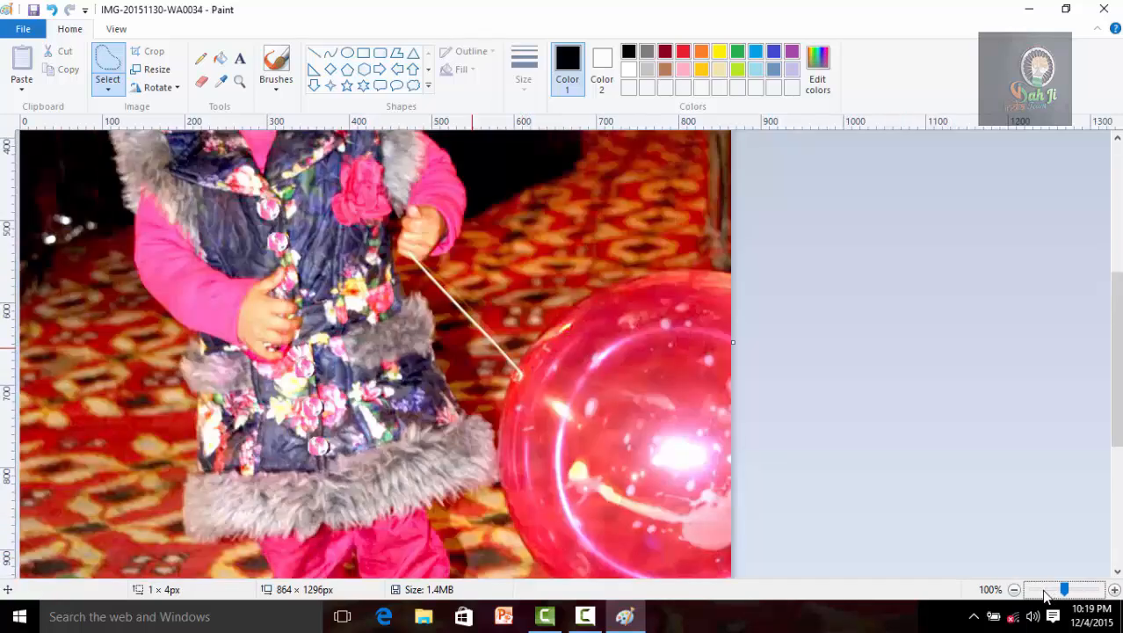
{"action": "left_click", "coordinate": [1045, 590]}
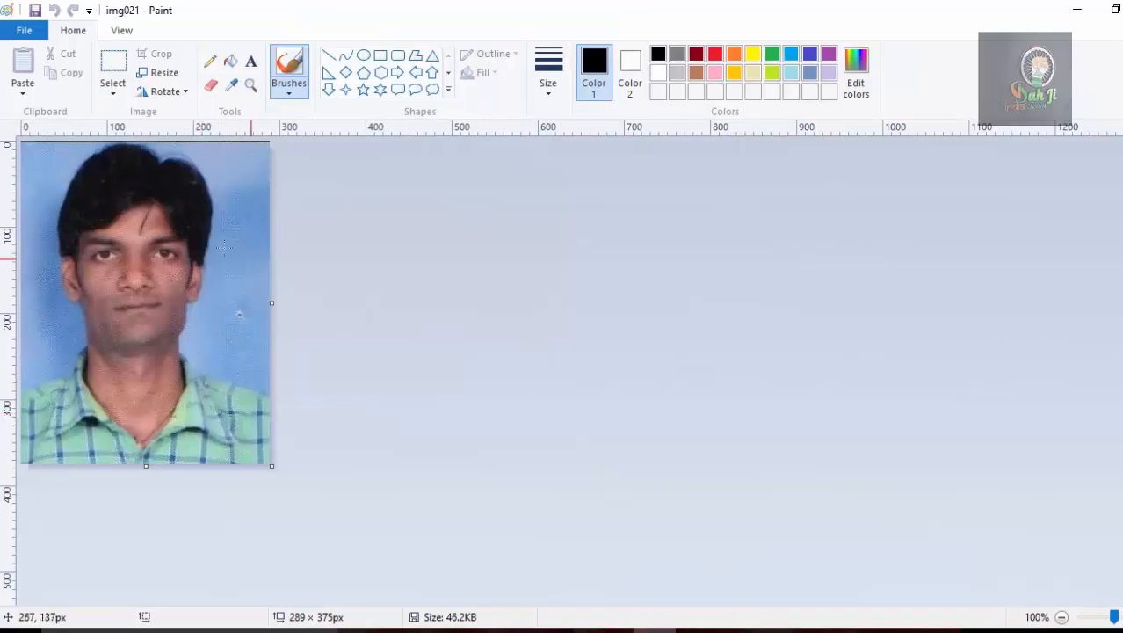
Step: Resize the portrait photo to 200 pixels wide with its aspect ratio maintained, and save the file
{"action": "left_click", "coordinate": [158, 74]}
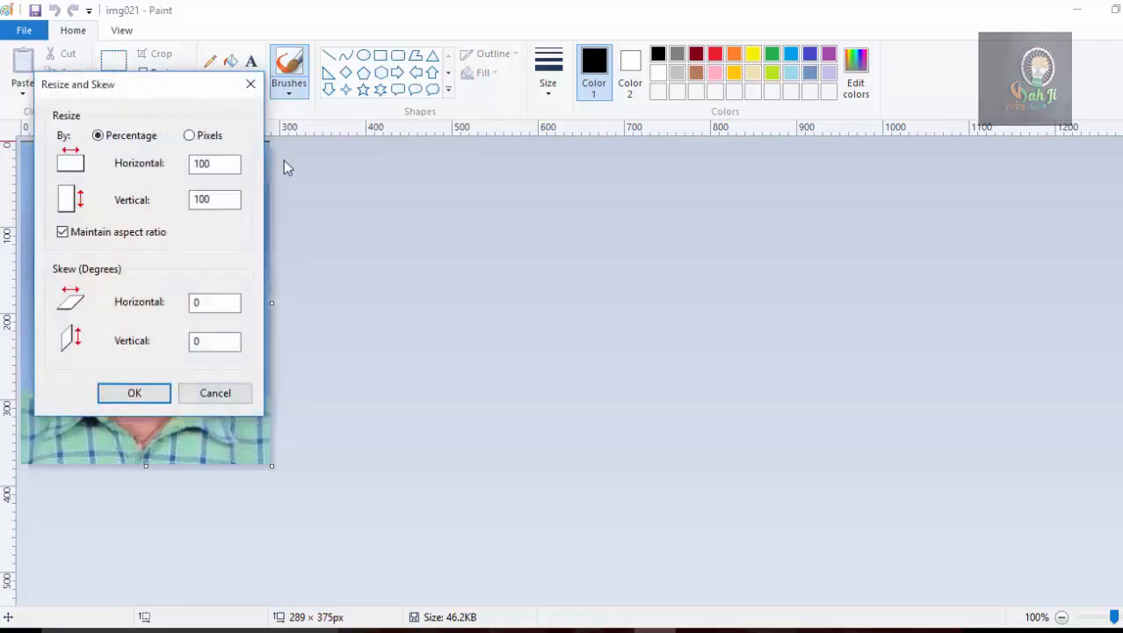
{"action": "left_click_drag", "start_coordinate": [135, 90], "coordinate": [542, 131]}
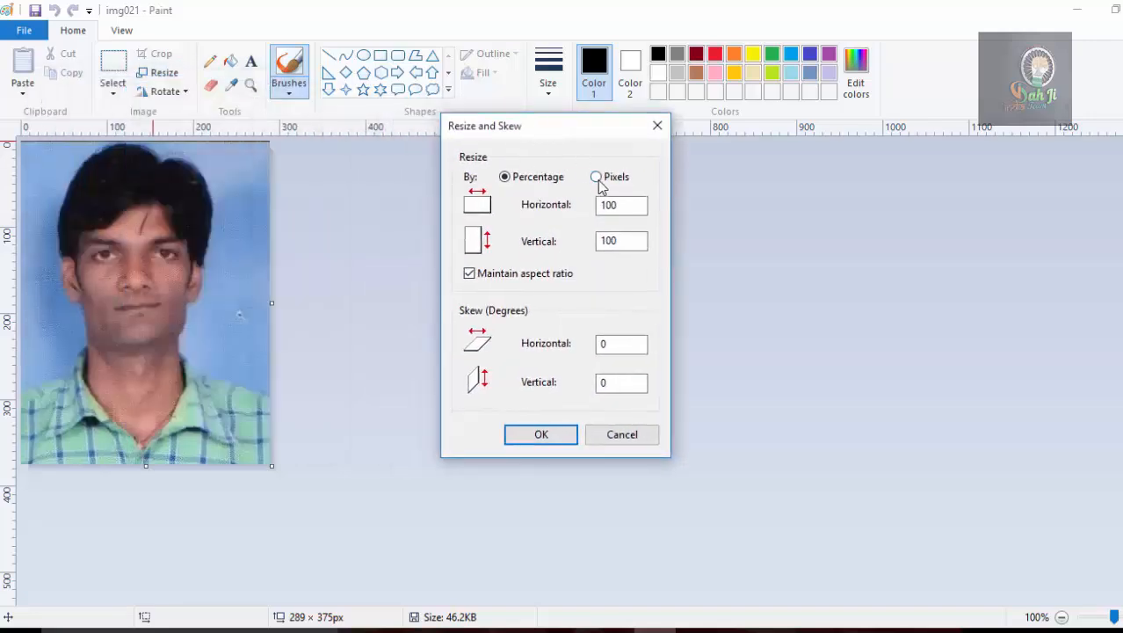
{"action": "left_click", "coordinate": [597, 177]}
{"action": "left_click_drag", "start_coordinate": [636, 206], "coordinate": [585, 211]}
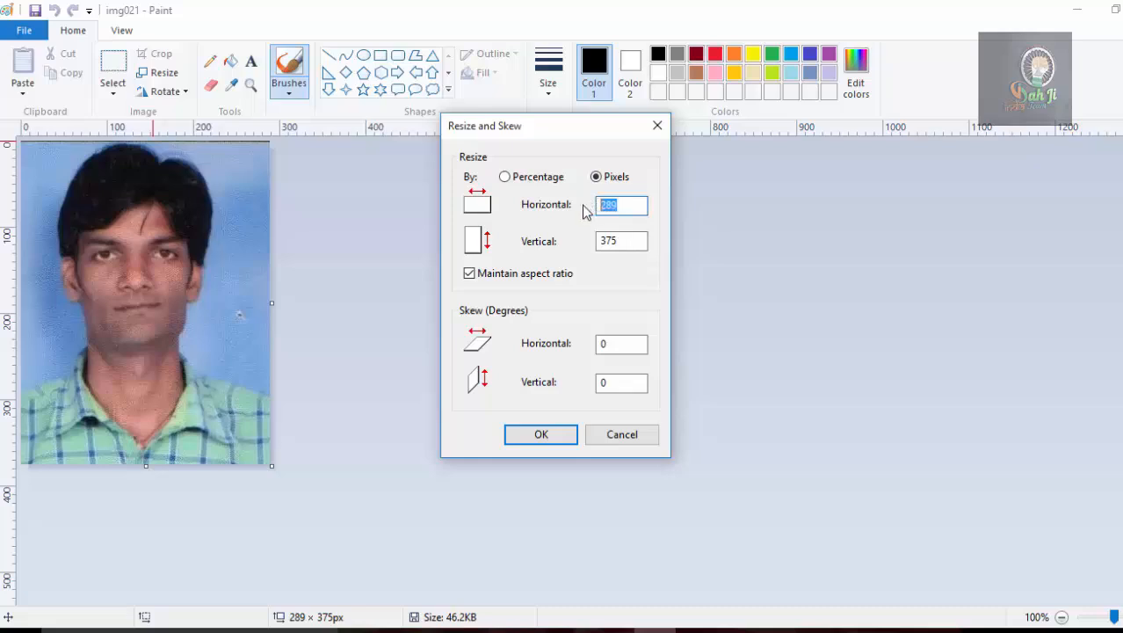
{"action": "type", "text": "200"}
{"action": "left_click", "coordinate": [526, 440]}
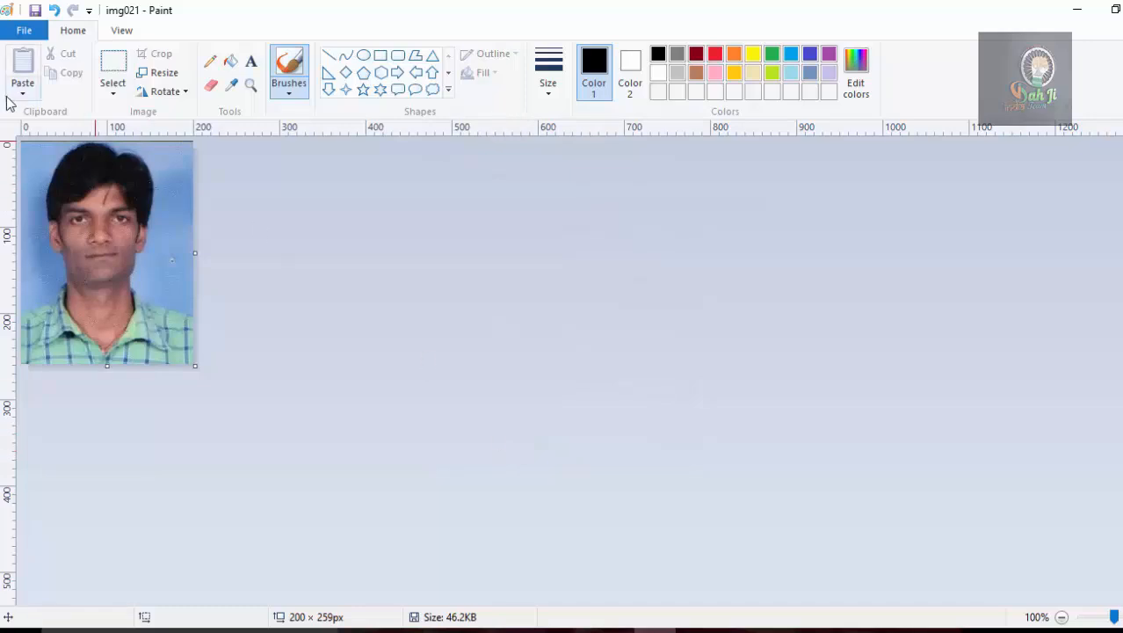
{"action": "left_click", "coordinate": [35, 10]}
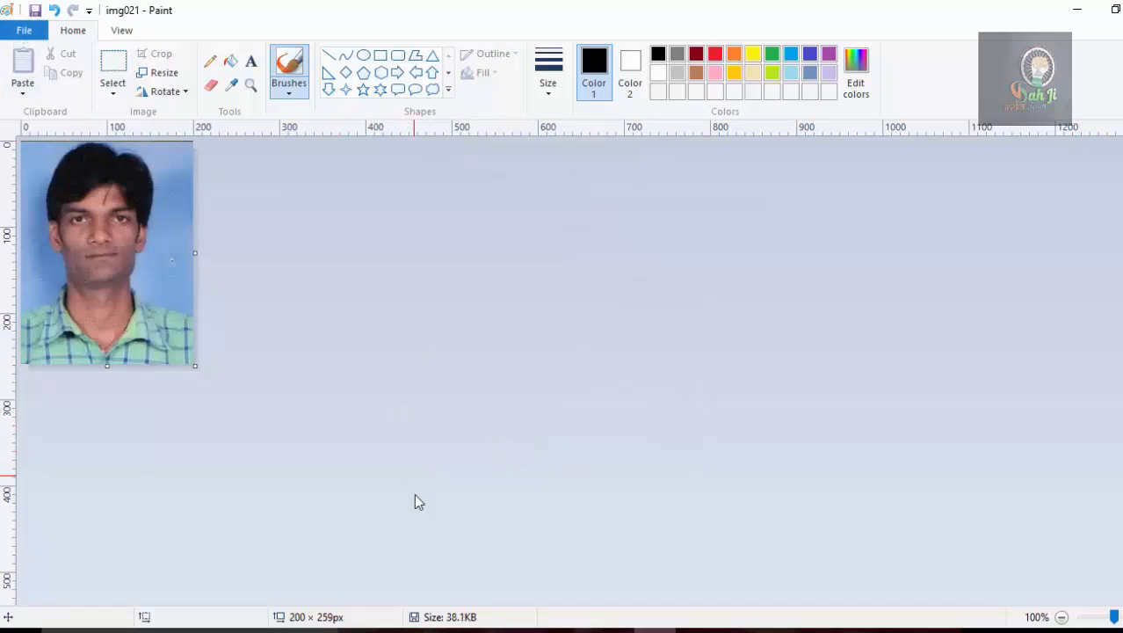